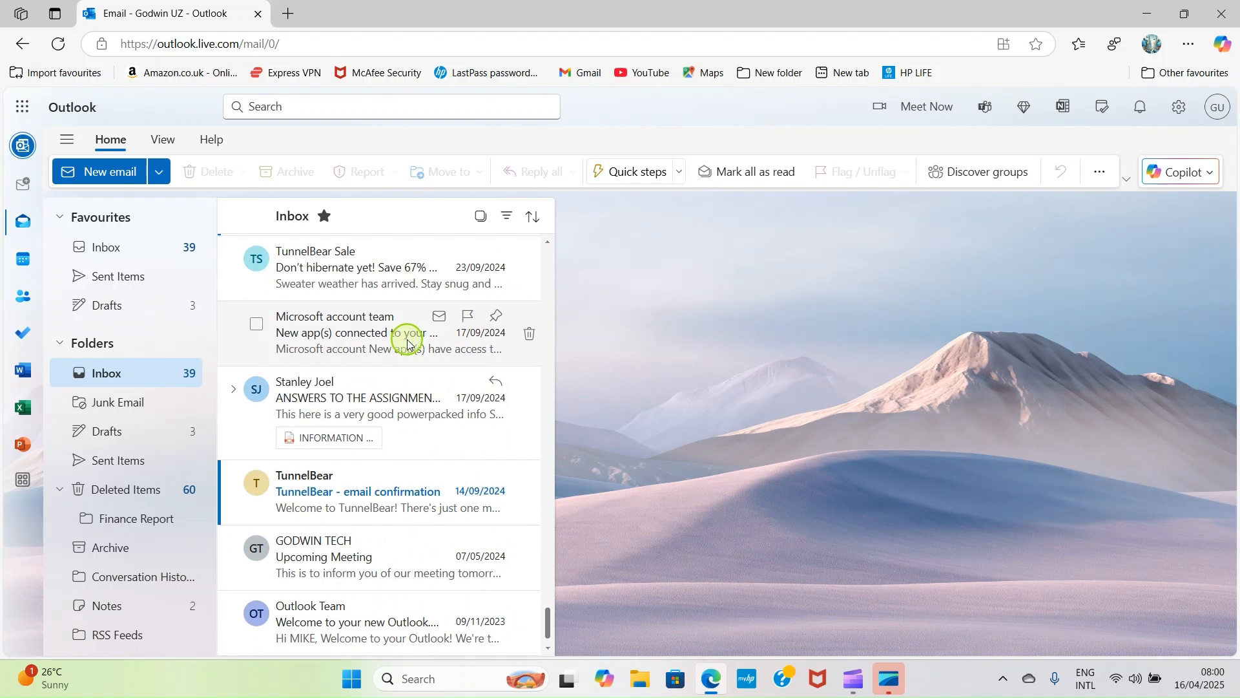
pyautogui.scroll(5, 407, 342)
pyautogui.scroll(10, 408, 344)
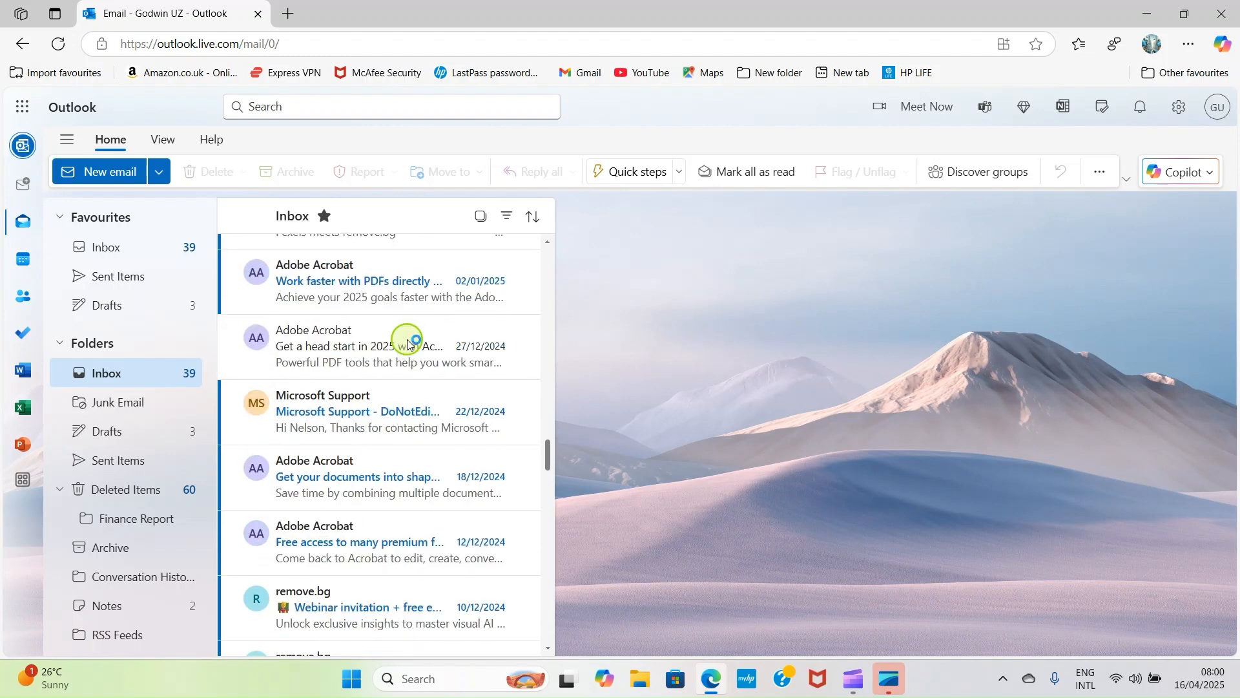
pyautogui.scroll(5, 407, 344)
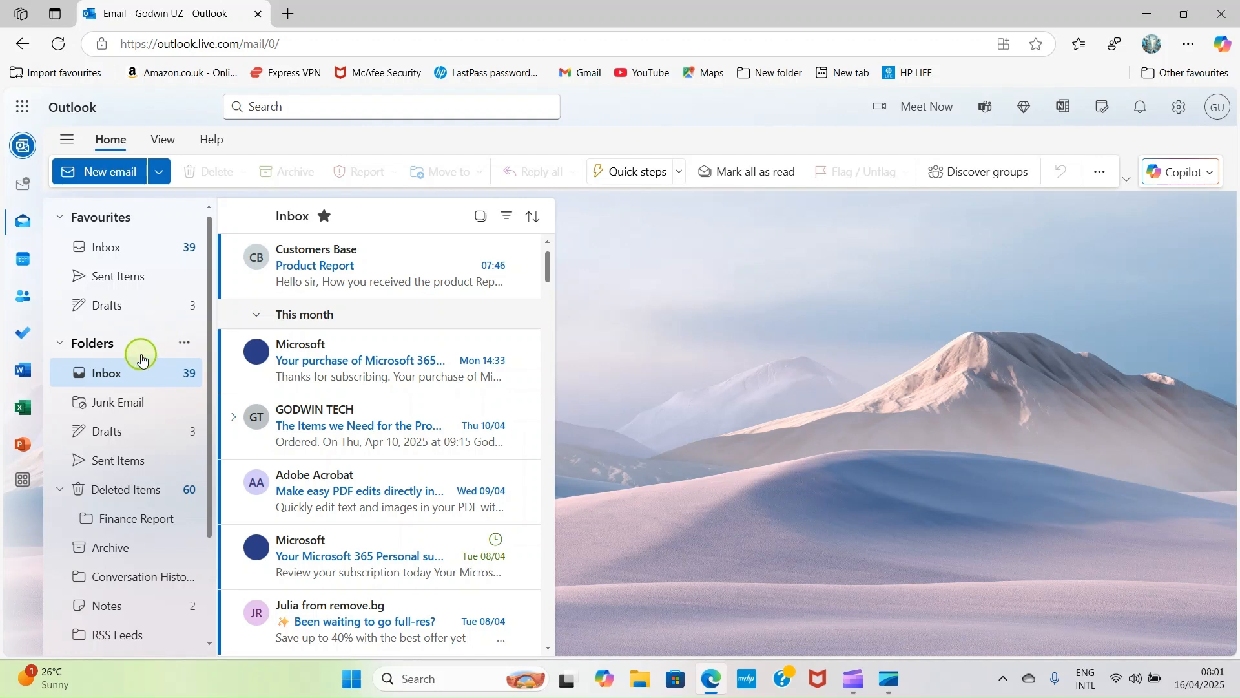
# - Create a new mail folder named SUBSCRIPTIONS under Folders
pyautogui.click(183, 345)
pyautogui.click(244, 370)
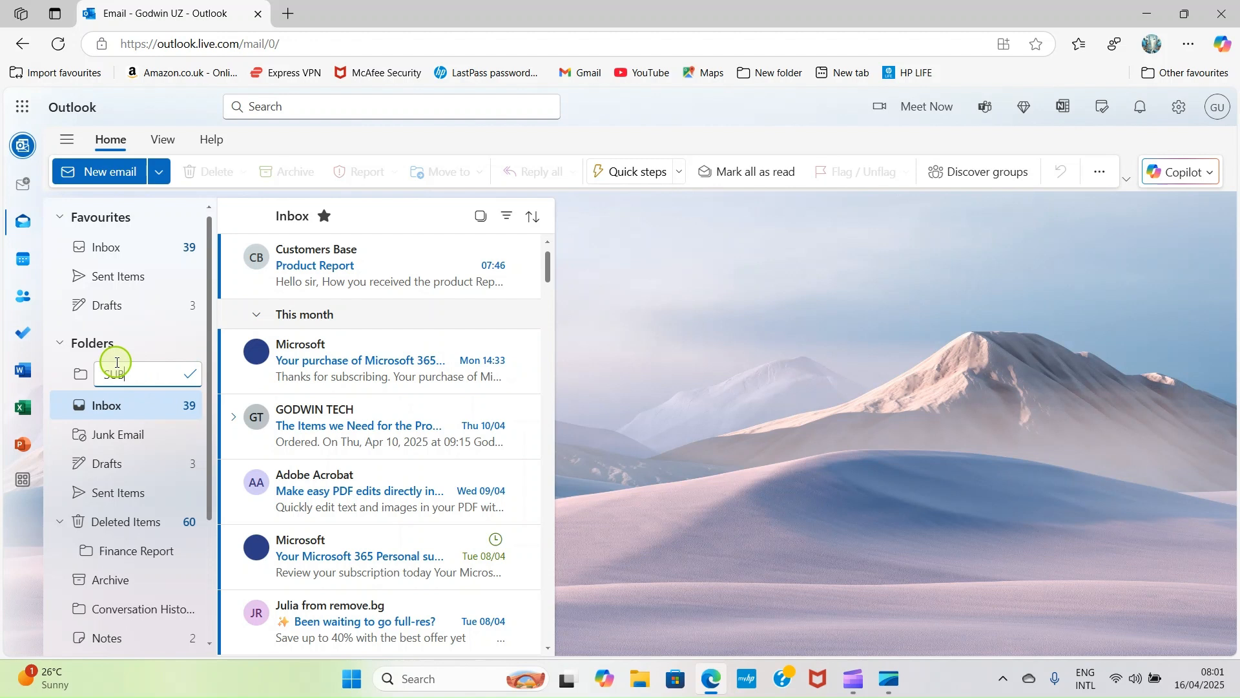
pyautogui.write('SUBSCRIPTIONS')
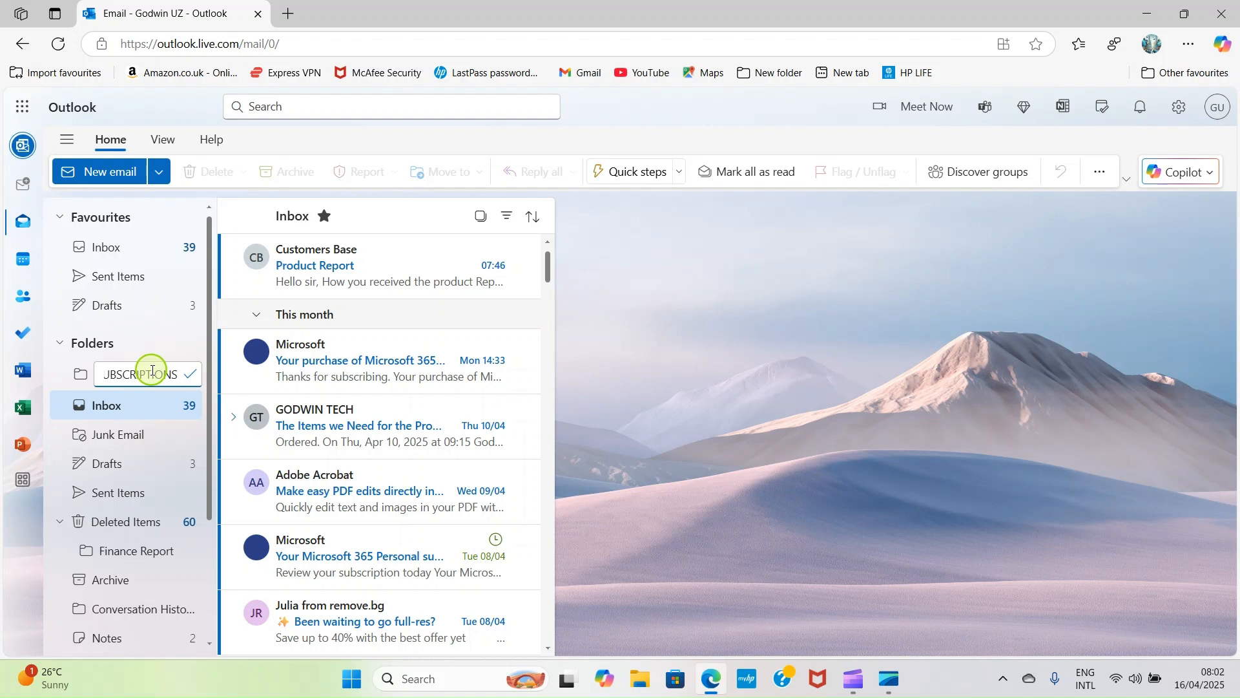
pyautogui.click(193, 378)
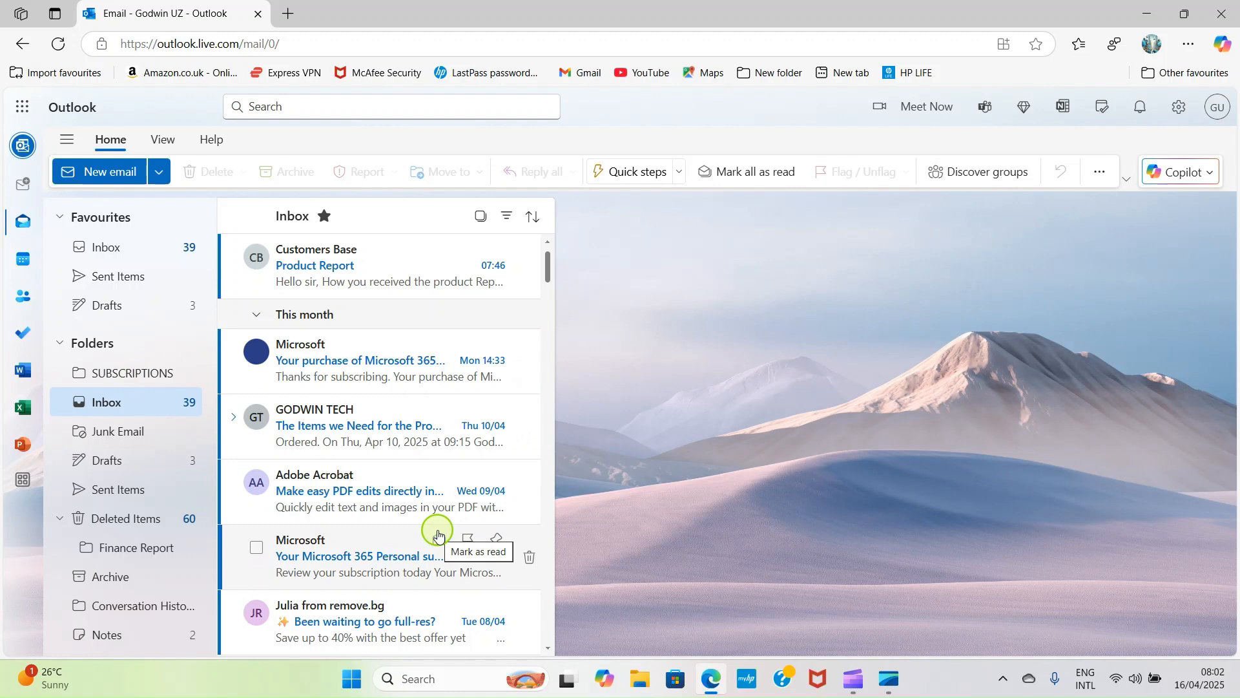
# - Create another new mail folder named COWORKERS under Folders
pyautogui.click(108, 414)
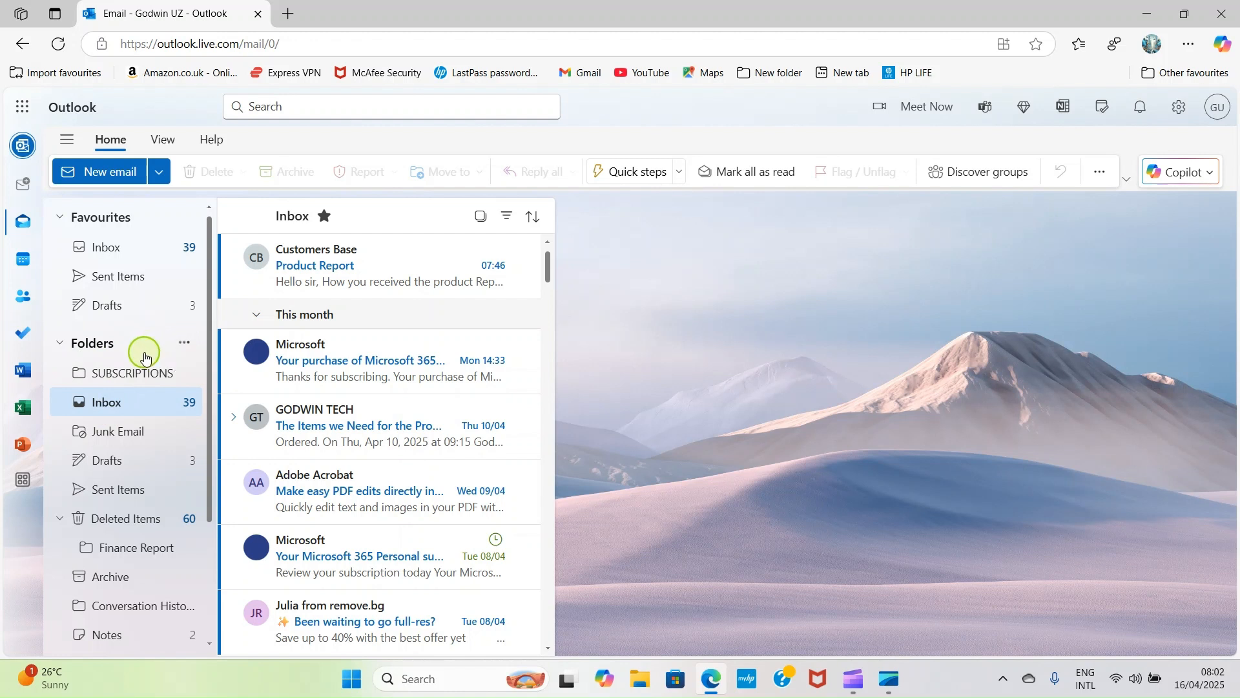
pyautogui.click(185, 345)
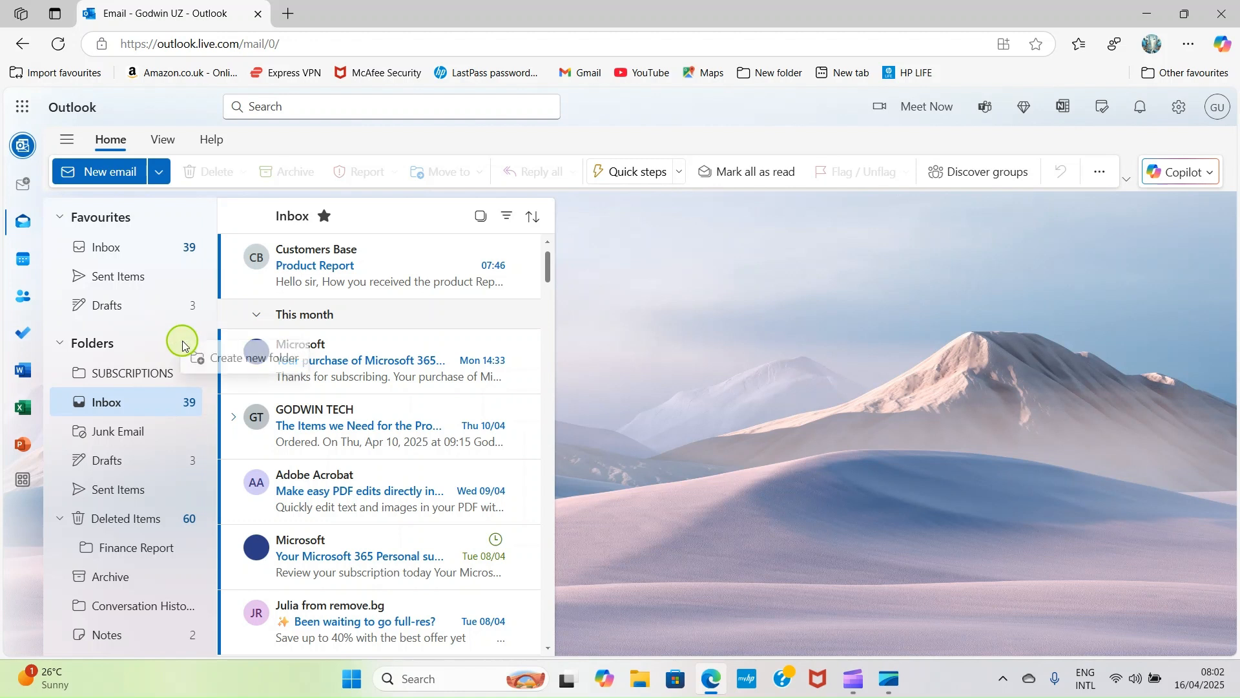
pyautogui.click(222, 357)
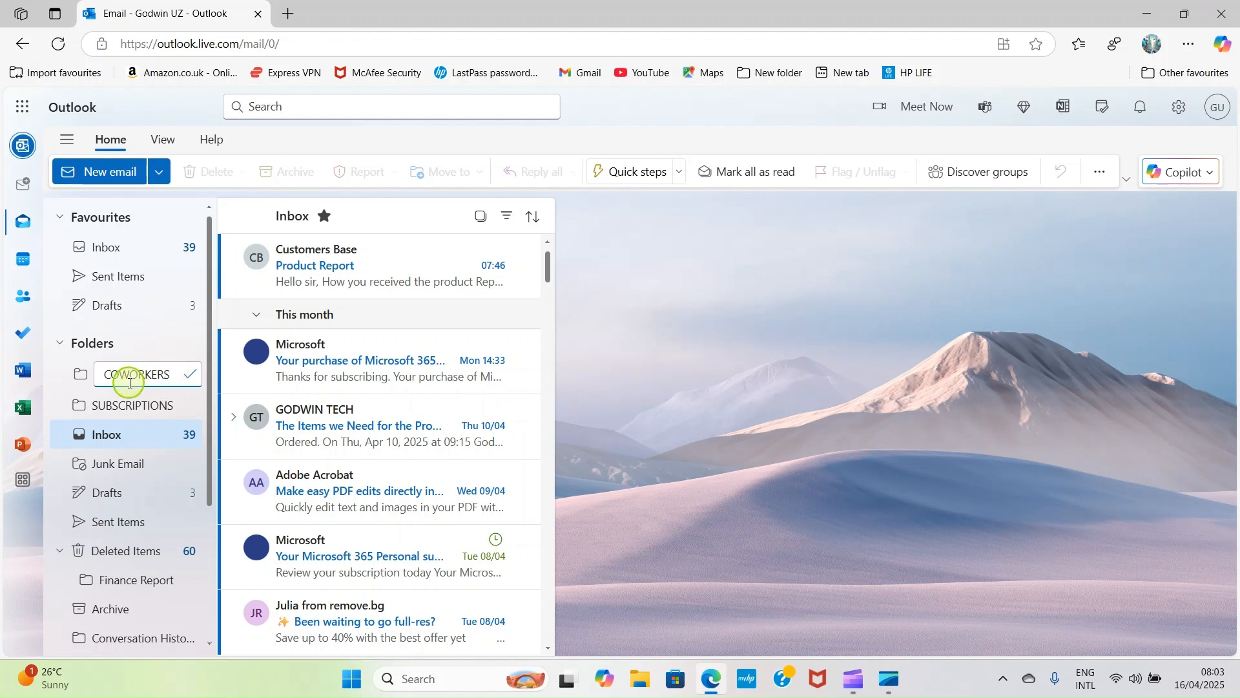
pyautogui.click(189, 377)
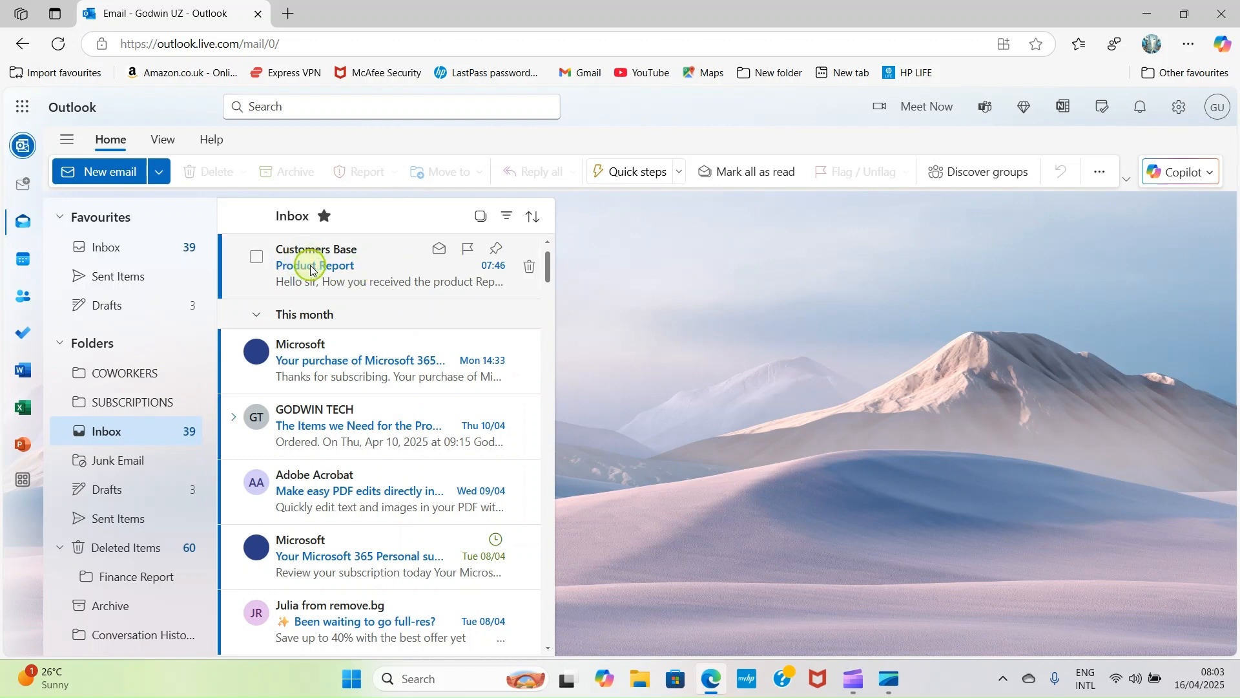
# - Select the "Product Report" email and the GODWIN TECH conversation dated 10/04 in the Inbox and move both into the COWORKERS folder
pyautogui.click(253, 261)
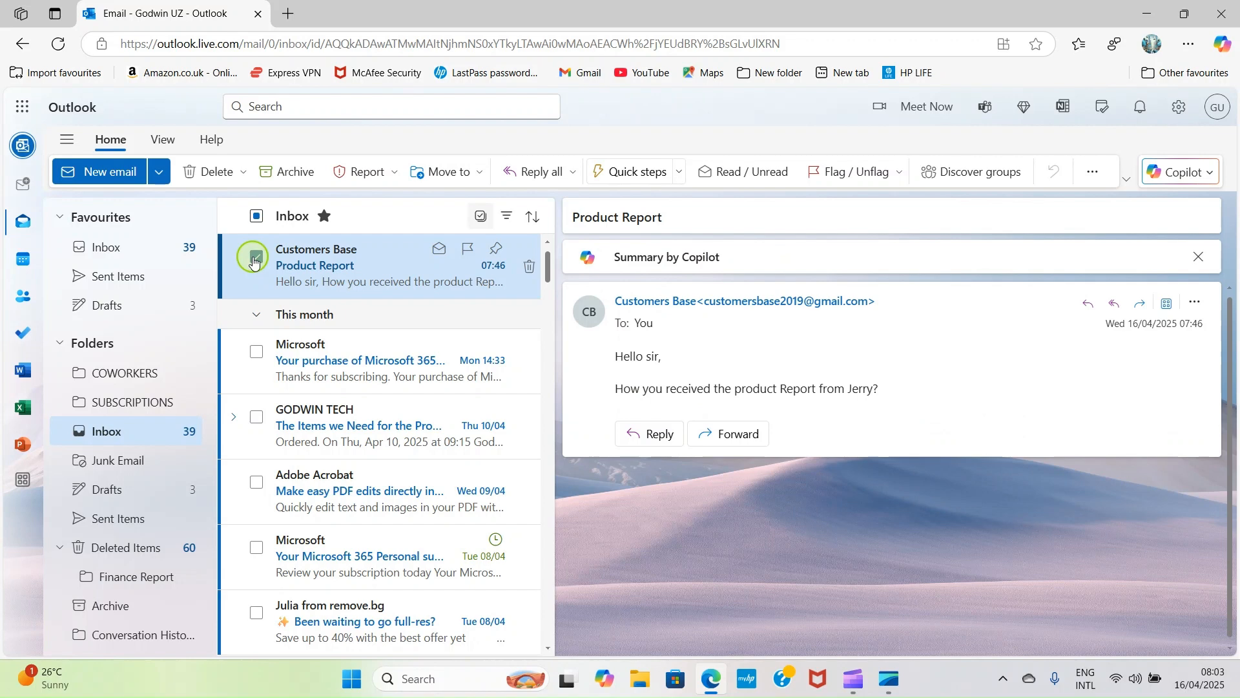
pyautogui.click(257, 418)
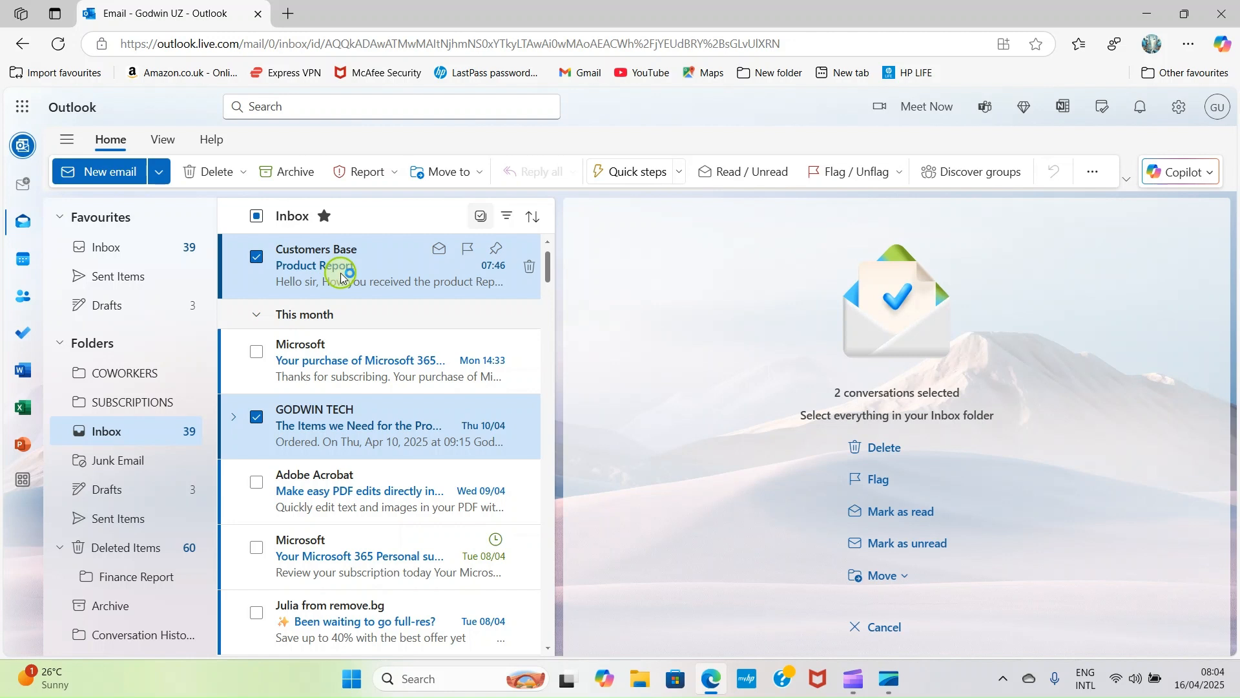
pyautogui.moveTo(341, 275); pyautogui.dragTo(142, 372)
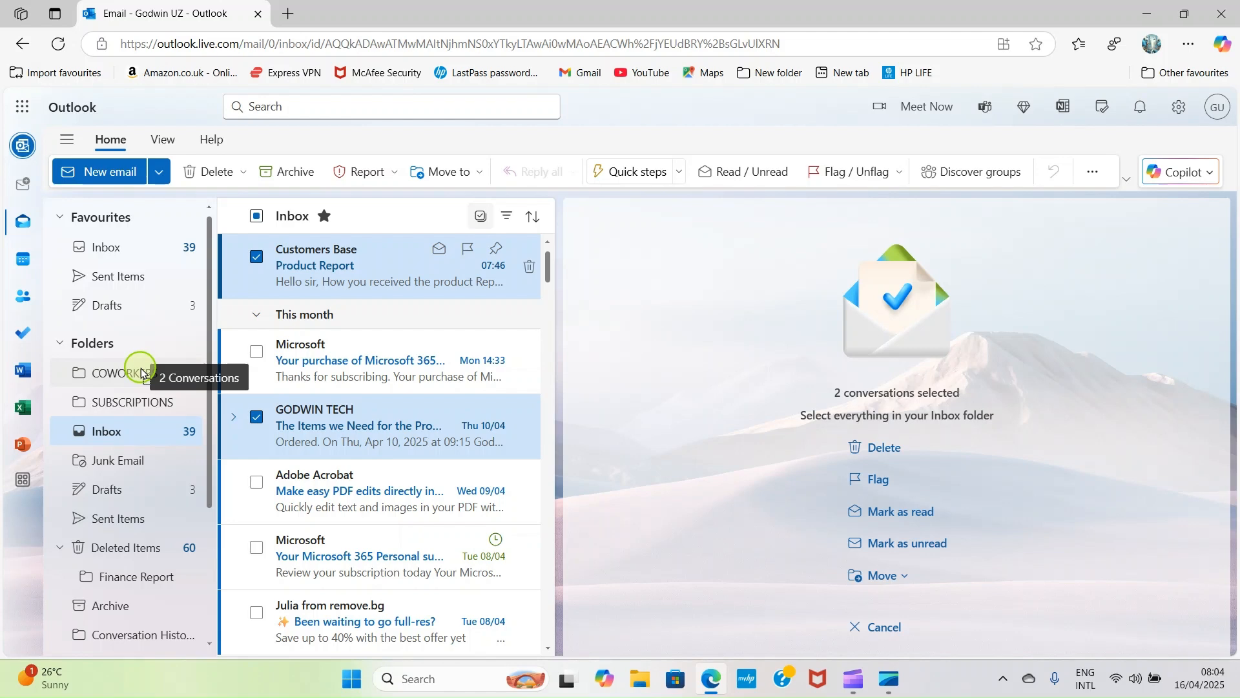
pyautogui.moveTo(141, 373); pyautogui.dragTo(141, 373)
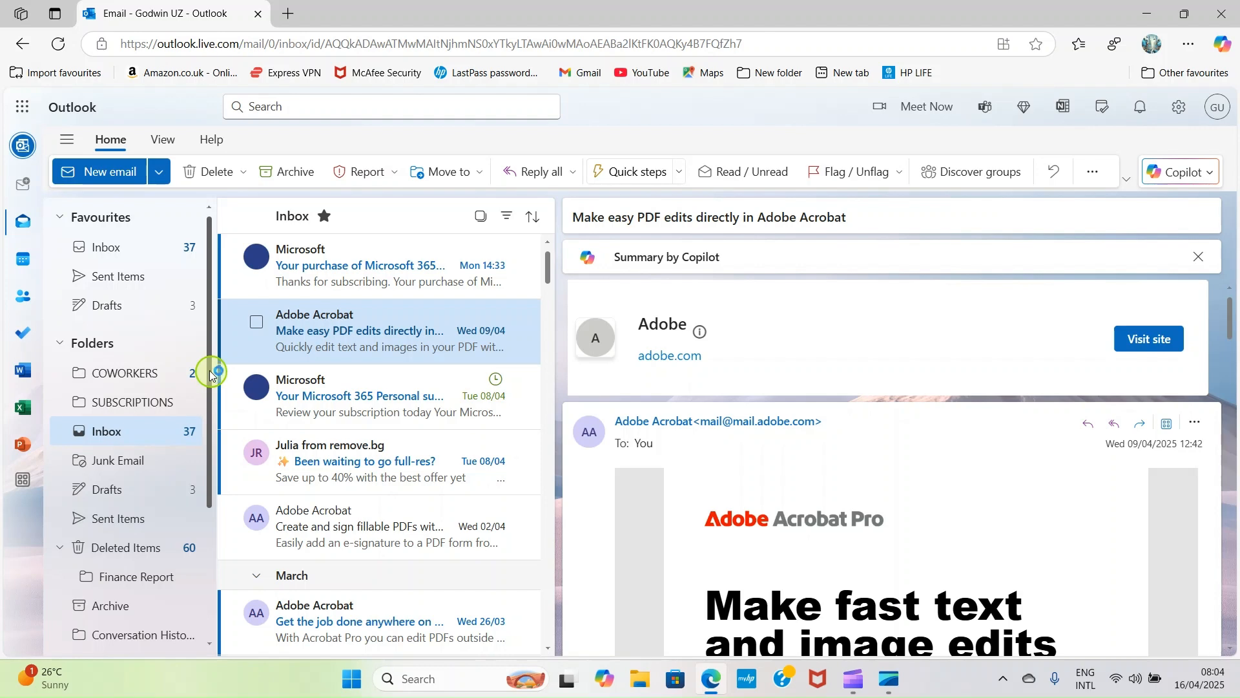
# - Move the Conference Planning group email of 15/11/2024 and the "Meeting" conversation of 13/11/2024 into COWORKERS, and open that folder
pyautogui.scroll(-5, 388, 446)
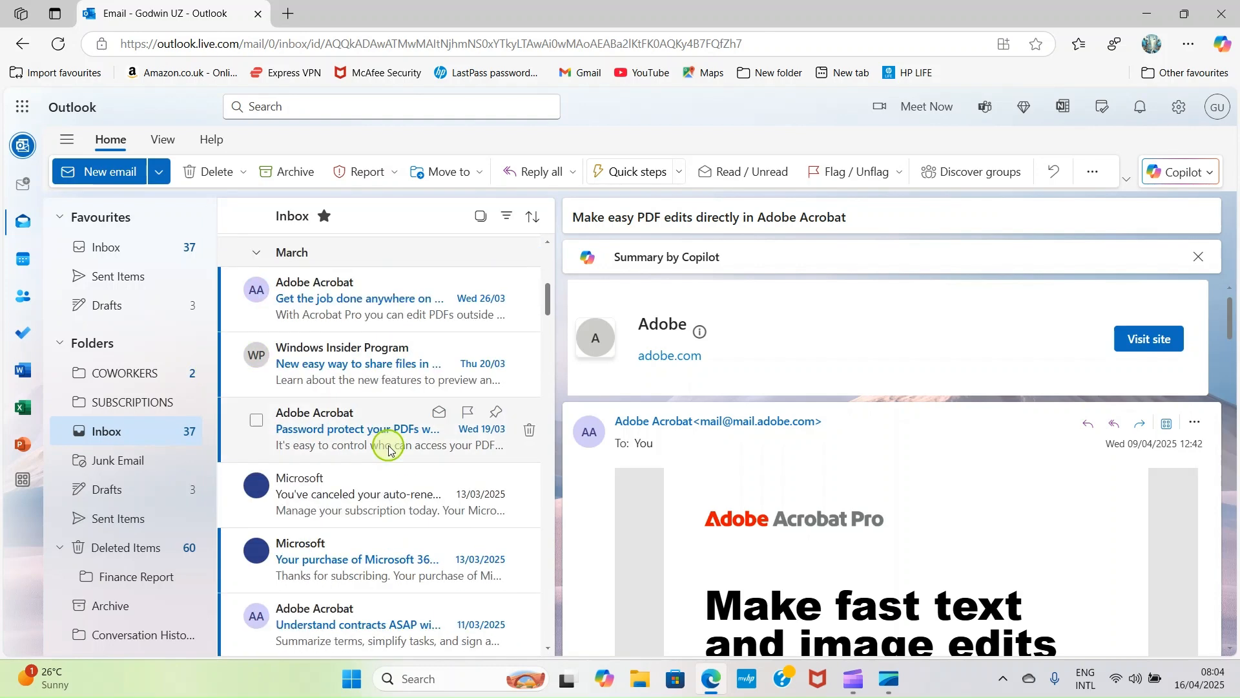
pyautogui.scroll(-6, 388, 446)
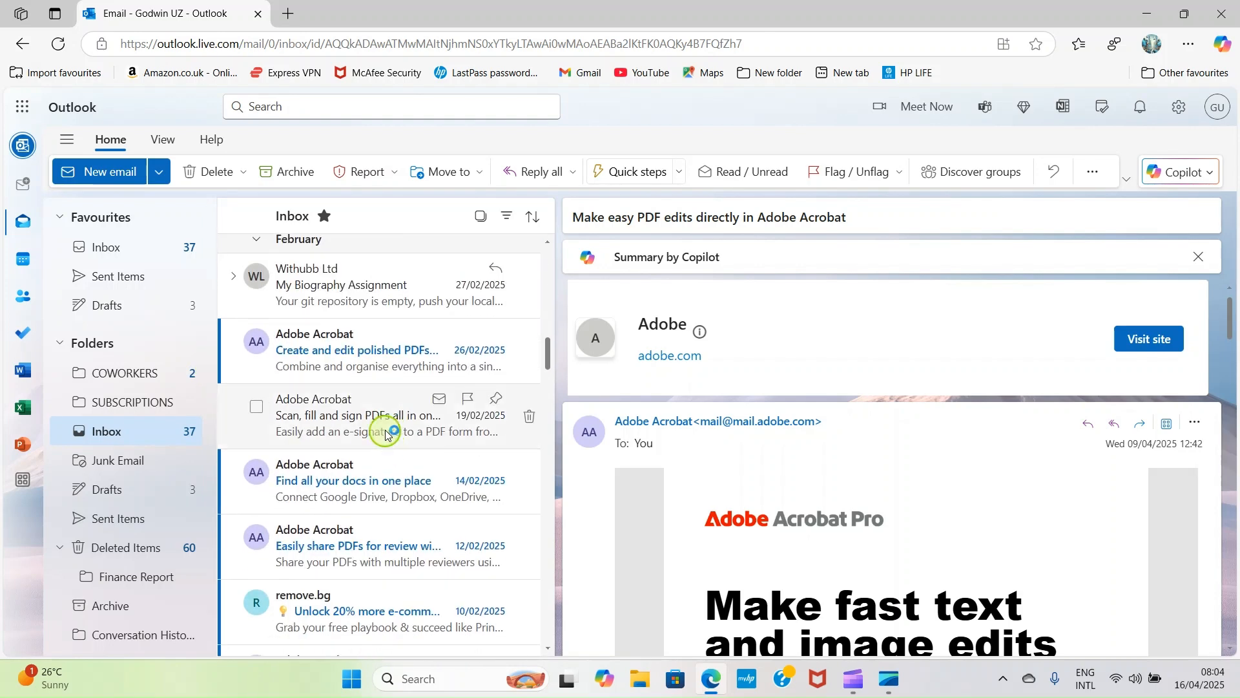
pyautogui.scroll(-1, 373, 387)
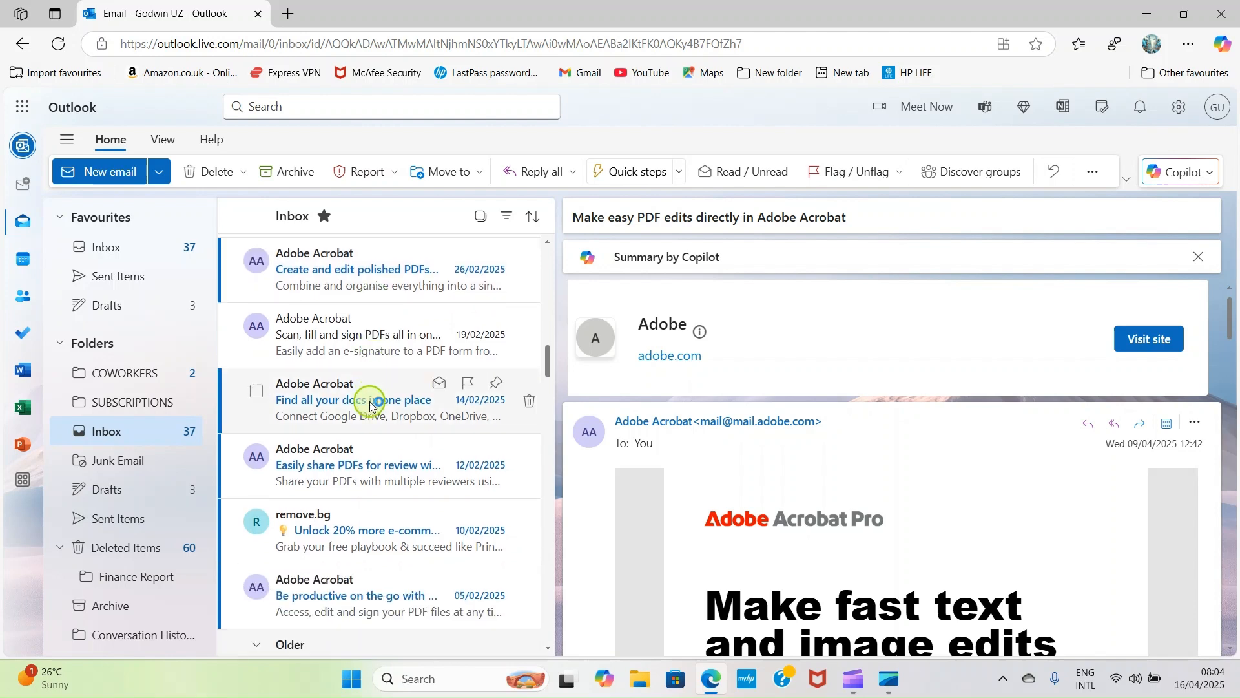
pyautogui.scroll(-15, 370, 405)
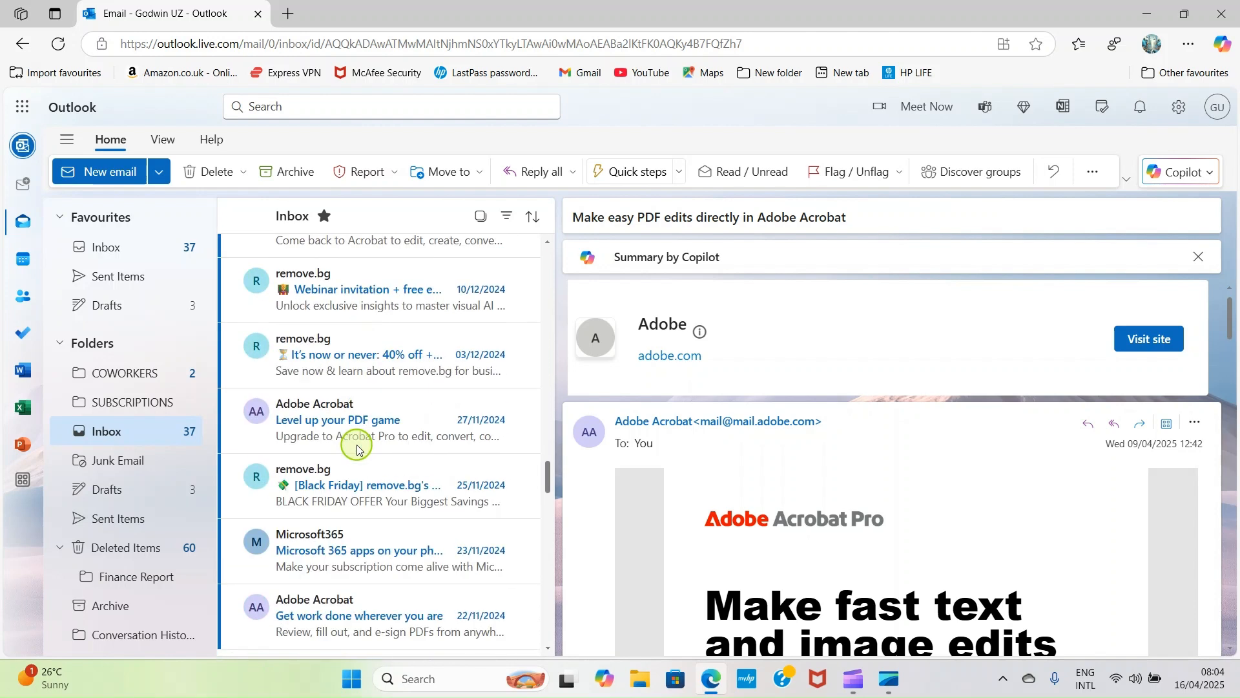
pyautogui.scroll(-5, 357, 446)
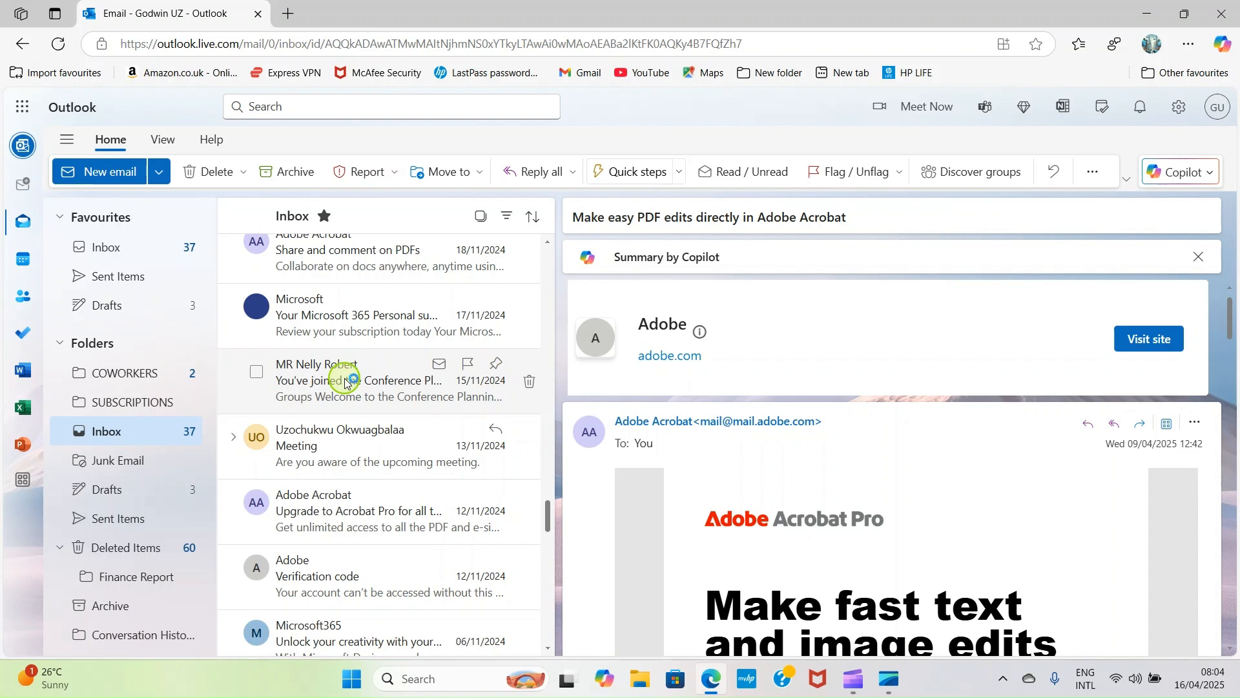
pyautogui.moveTo(346, 383); pyautogui.dragTo(133, 369)
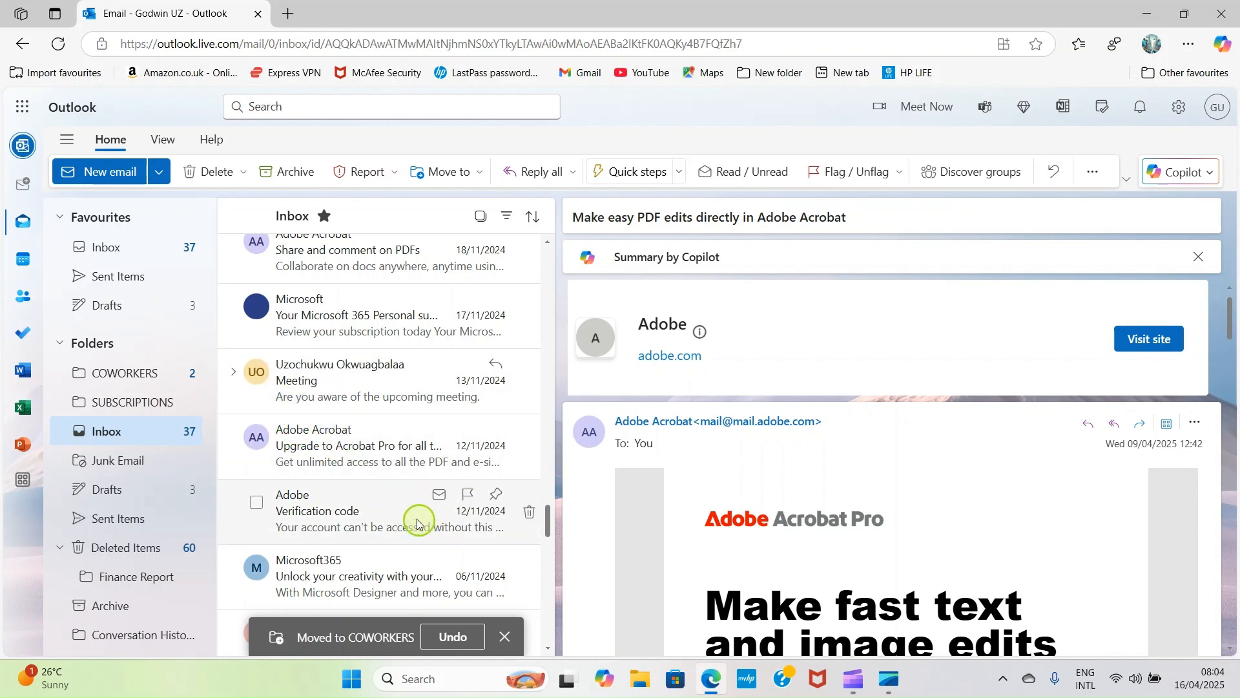
pyautogui.moveTo(349, 381); pyautogui.dragTo(125, 369)
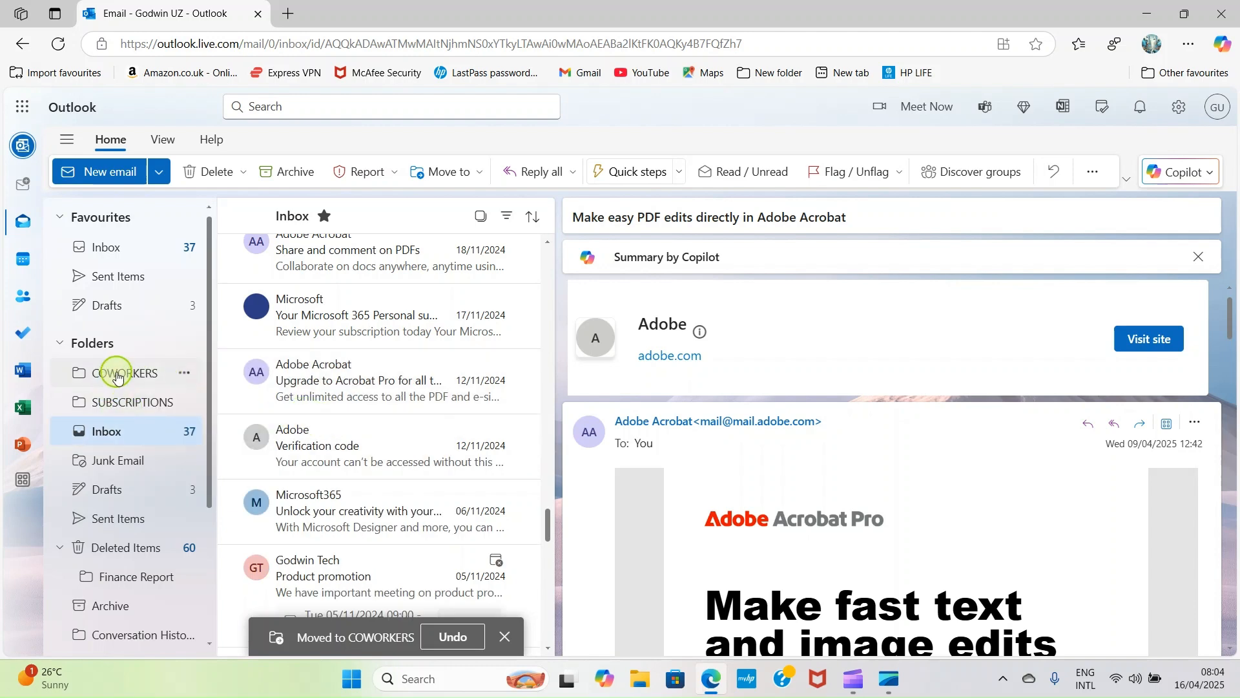
pyautogui.click(117, 375)
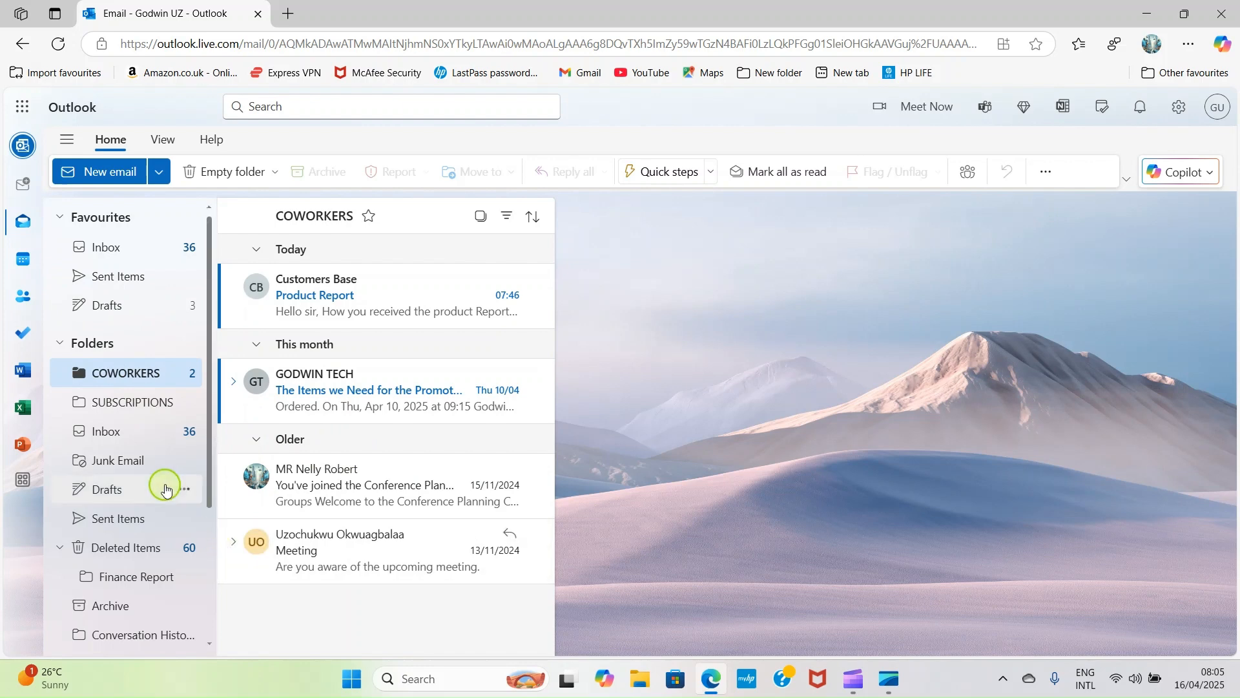
# - Select all remaining messages in the Inbox and move them into the SUBSCRIPTIONS folder
pyautogui.click(102, 252)
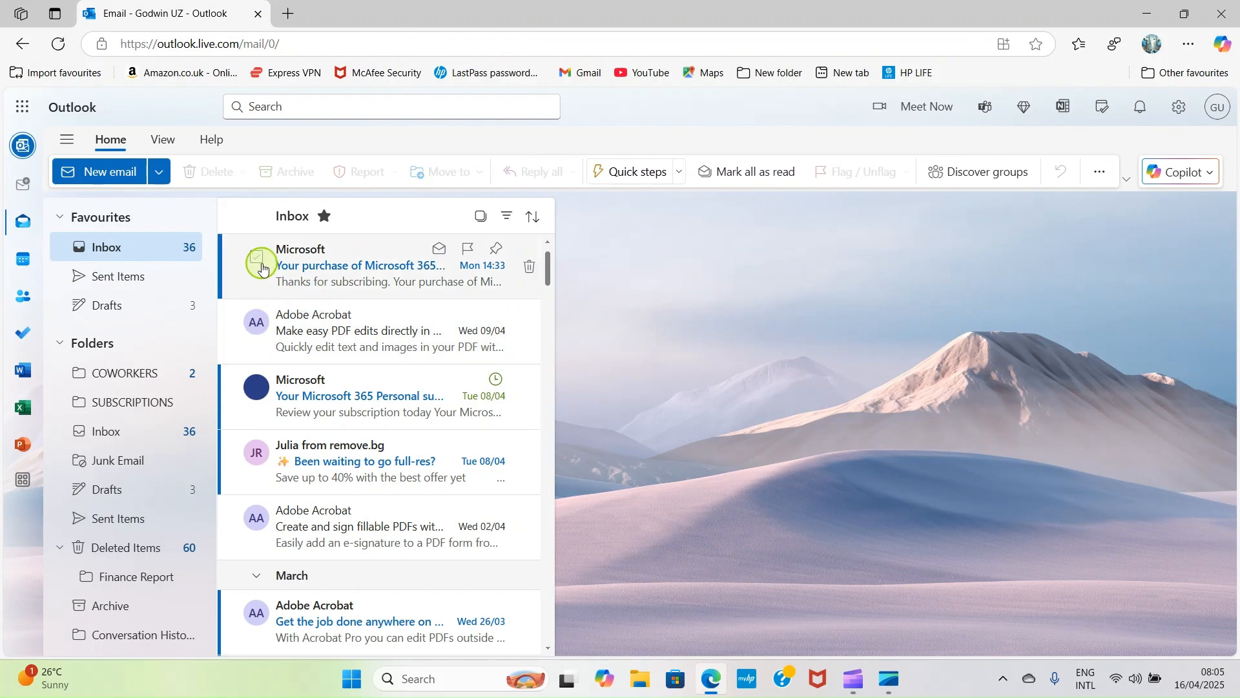
pyautogui.scroll(-15, 313, 417)
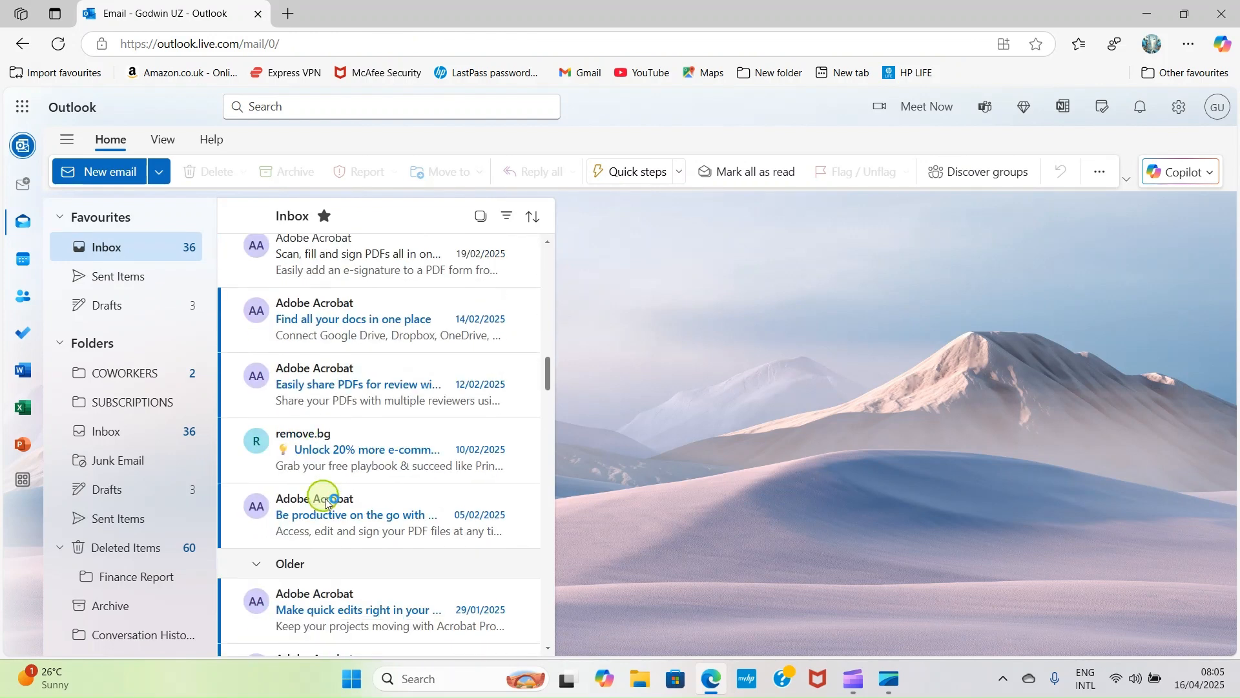
pyautogui.scroll(-10, 330, 513)
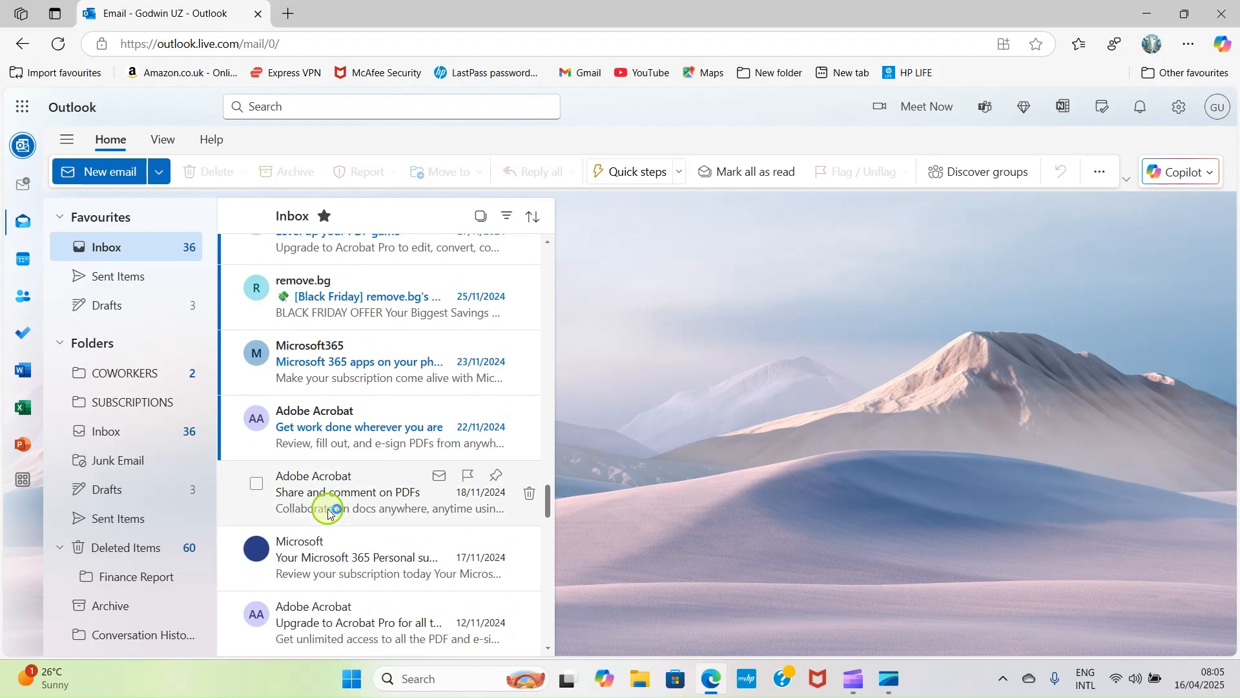
pyautogui.scroll(12, 330, 514)
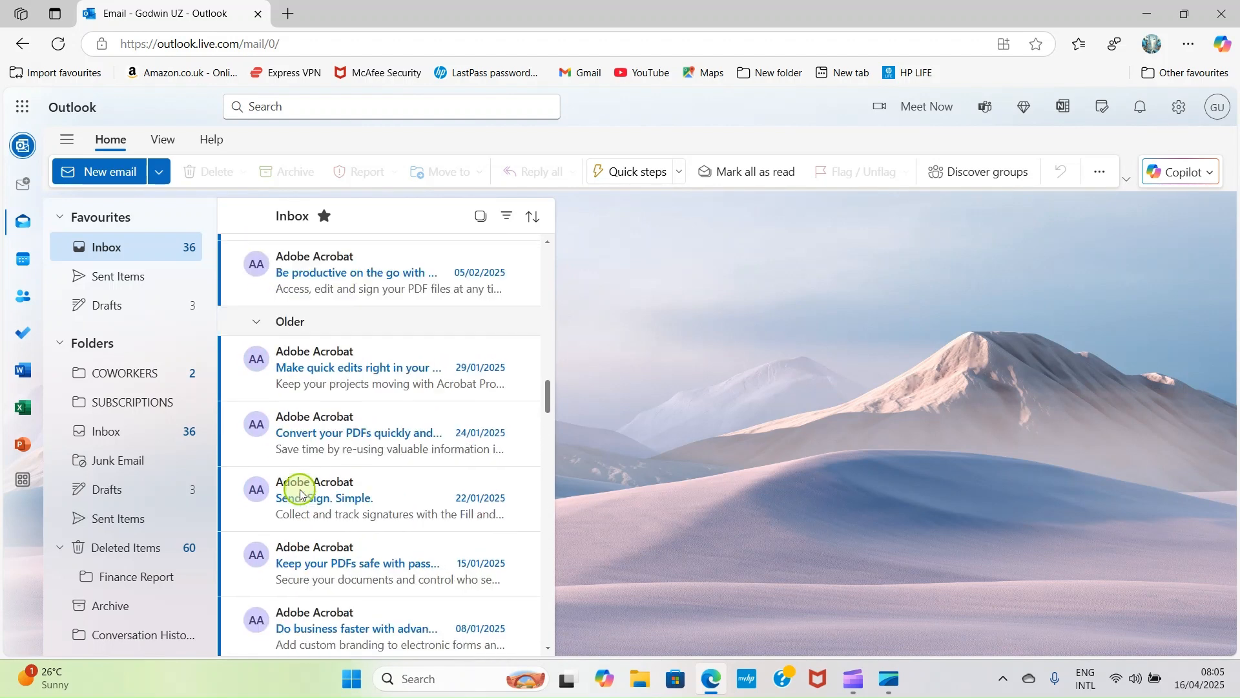
pyautogui.scroll(10, 298, 493)
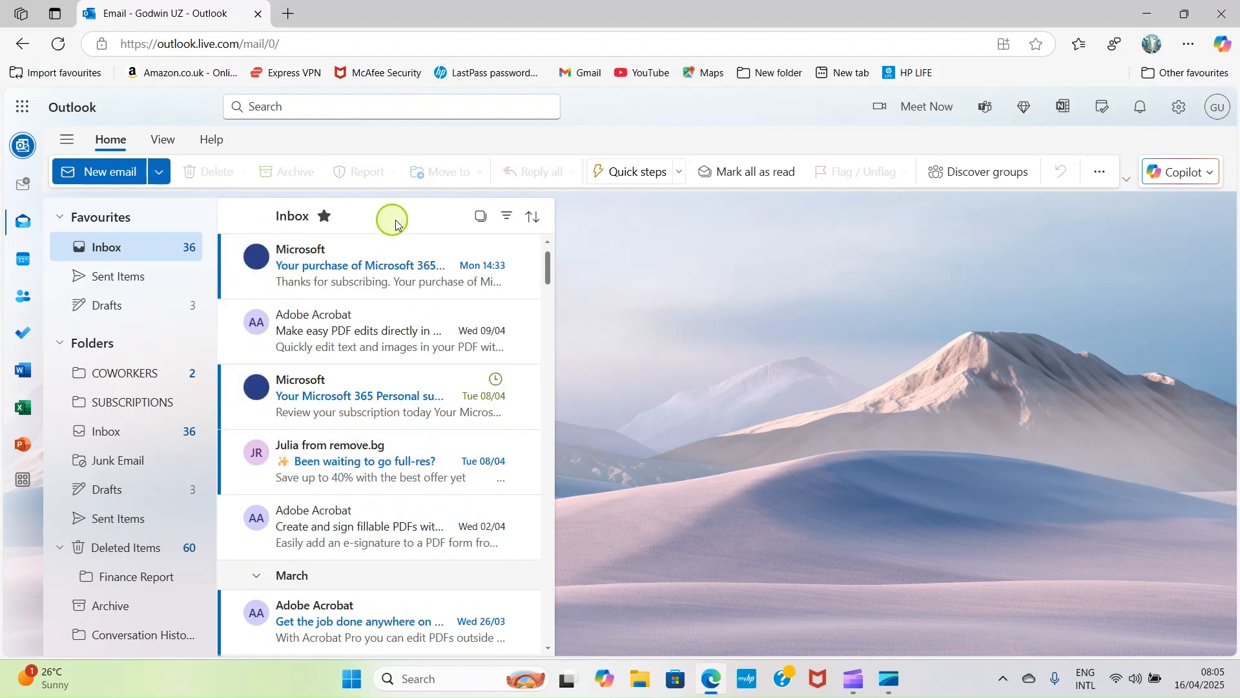
pyautogui.click(481, 217)
pyautogui.click(257, 217)
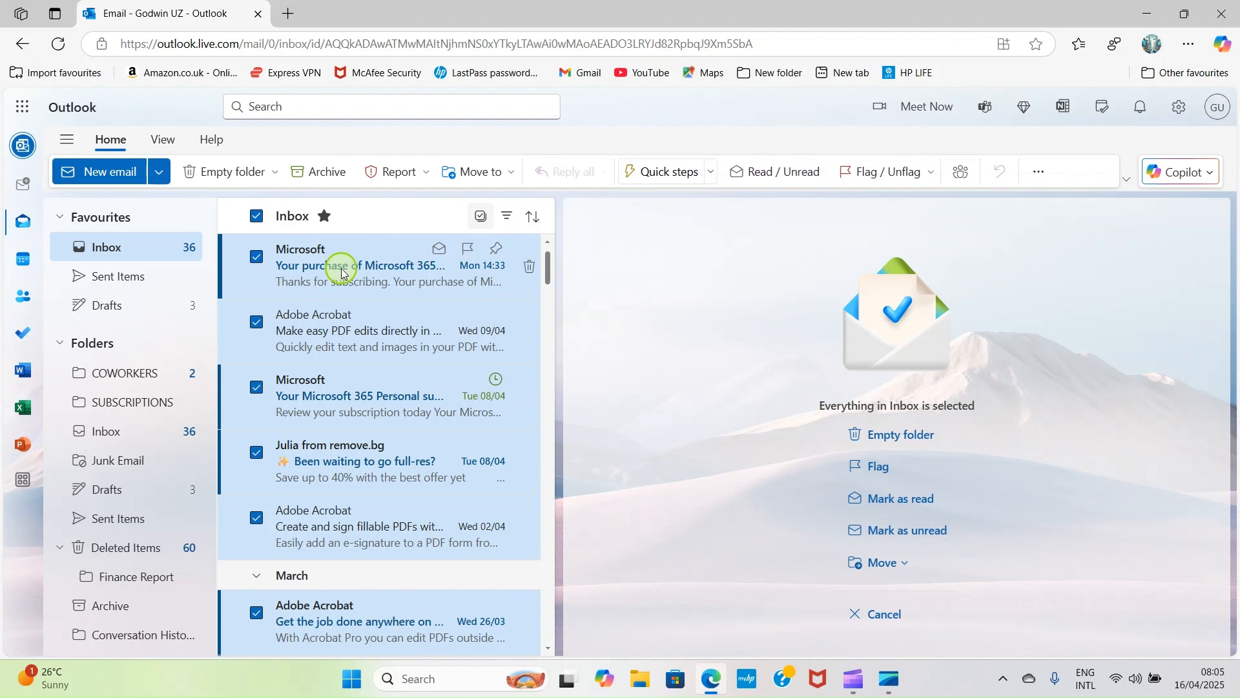
pyautogui.moveTo(342, 271); pyautogui.dragTo(126, 407)
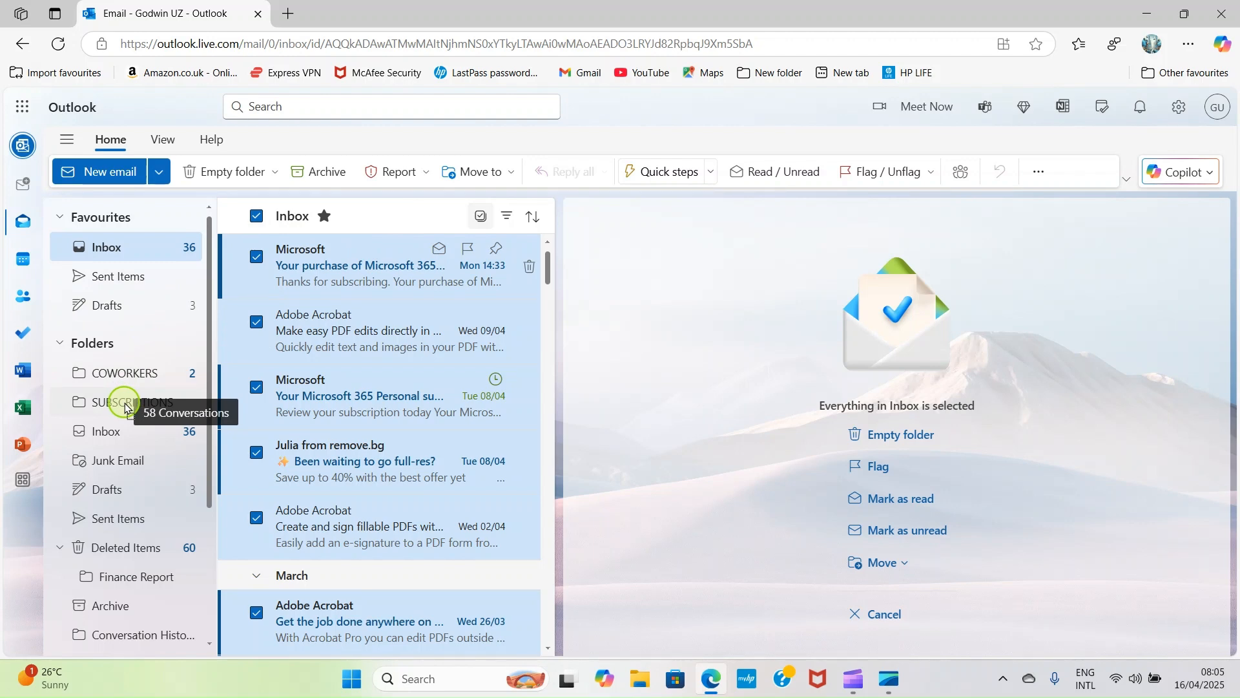
pyautogui.moveTo(125, 405); pyautogui.dragTo(125, 406)
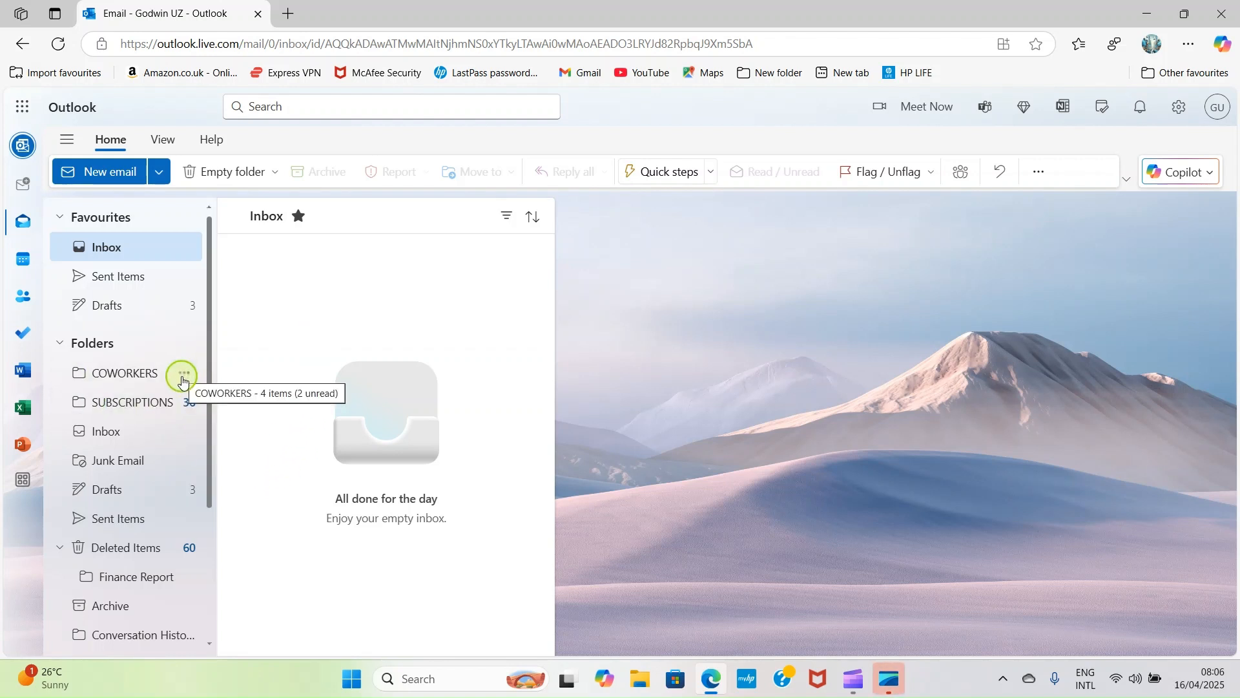
# - Change the COWORKERS folder's colour to dark green and open the folder
pyautogui.click(185, 378)
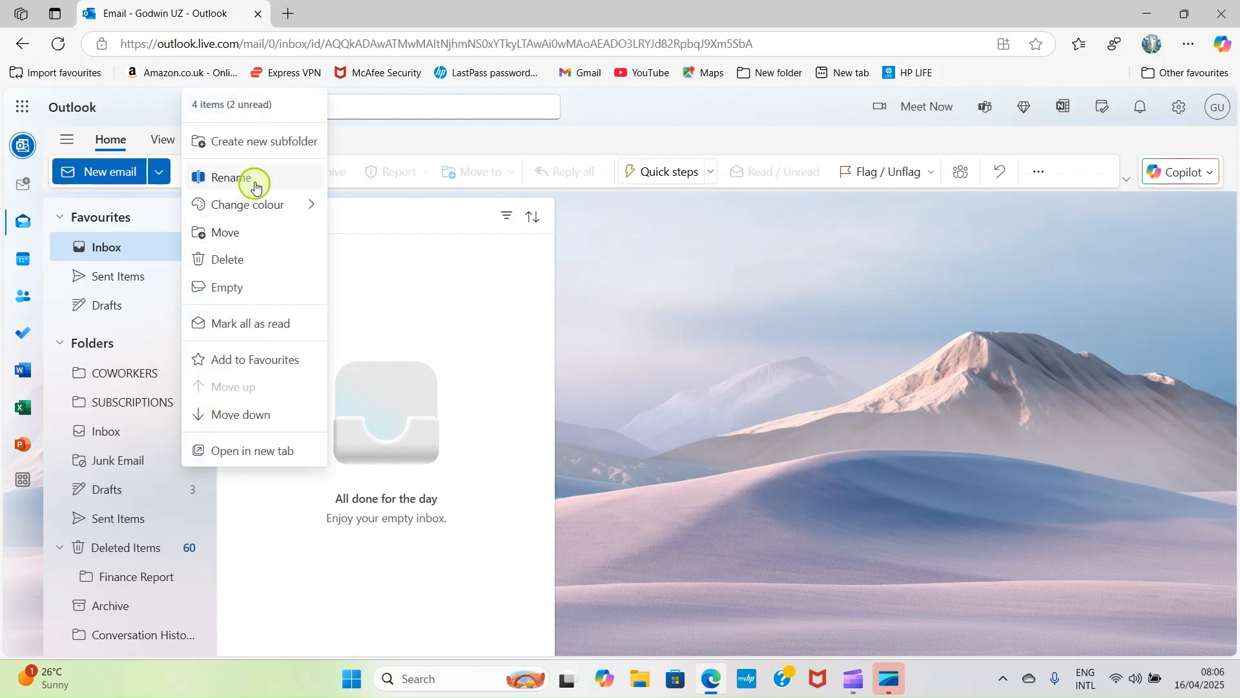
pyautogui.moveTo(277, 203)
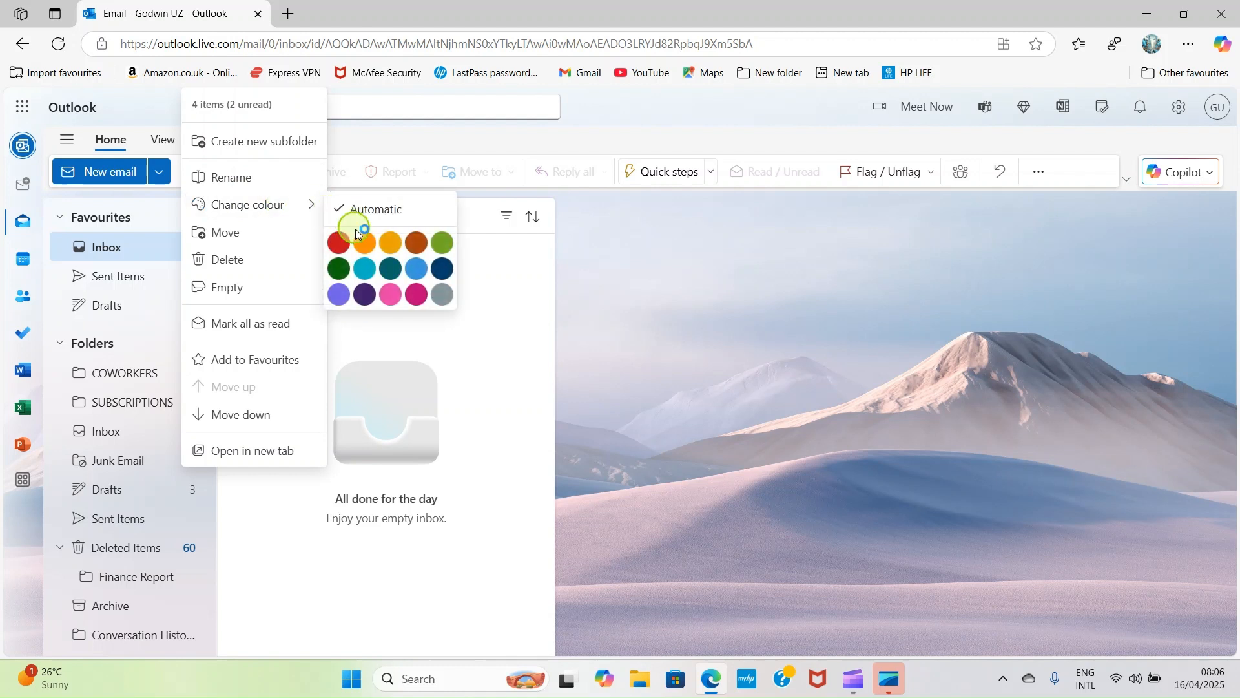
pyautogui.click(341, 270)
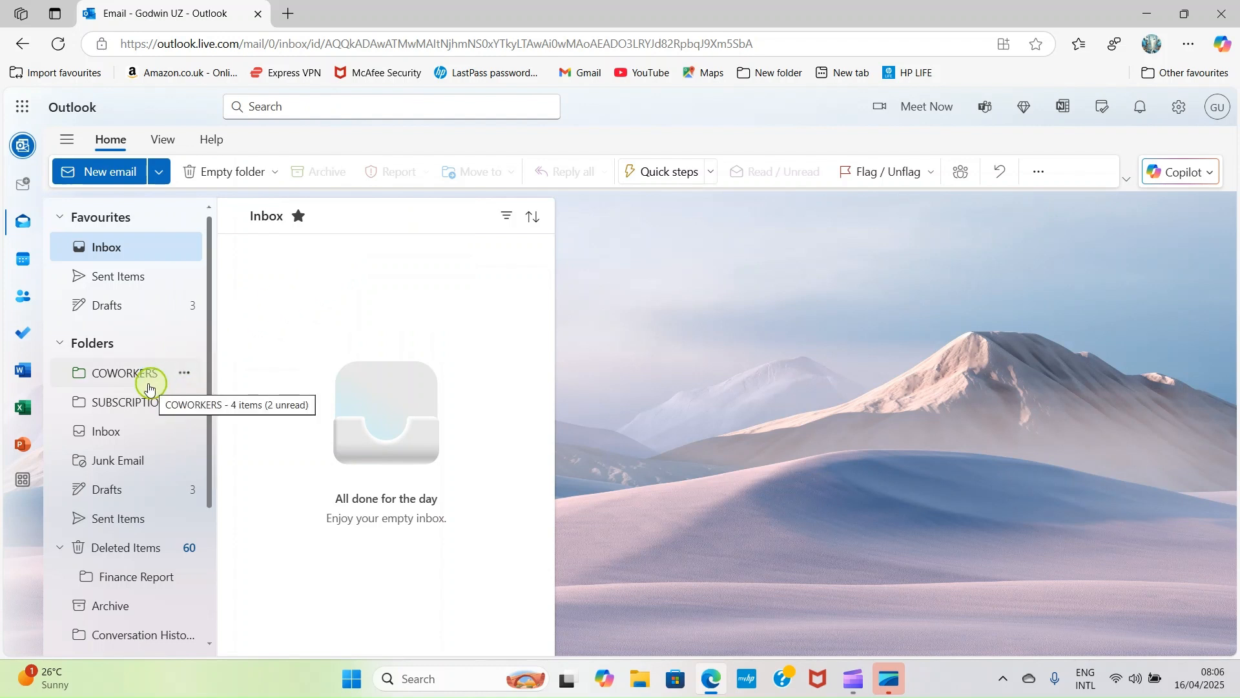
pyautogui.click(115, 385)
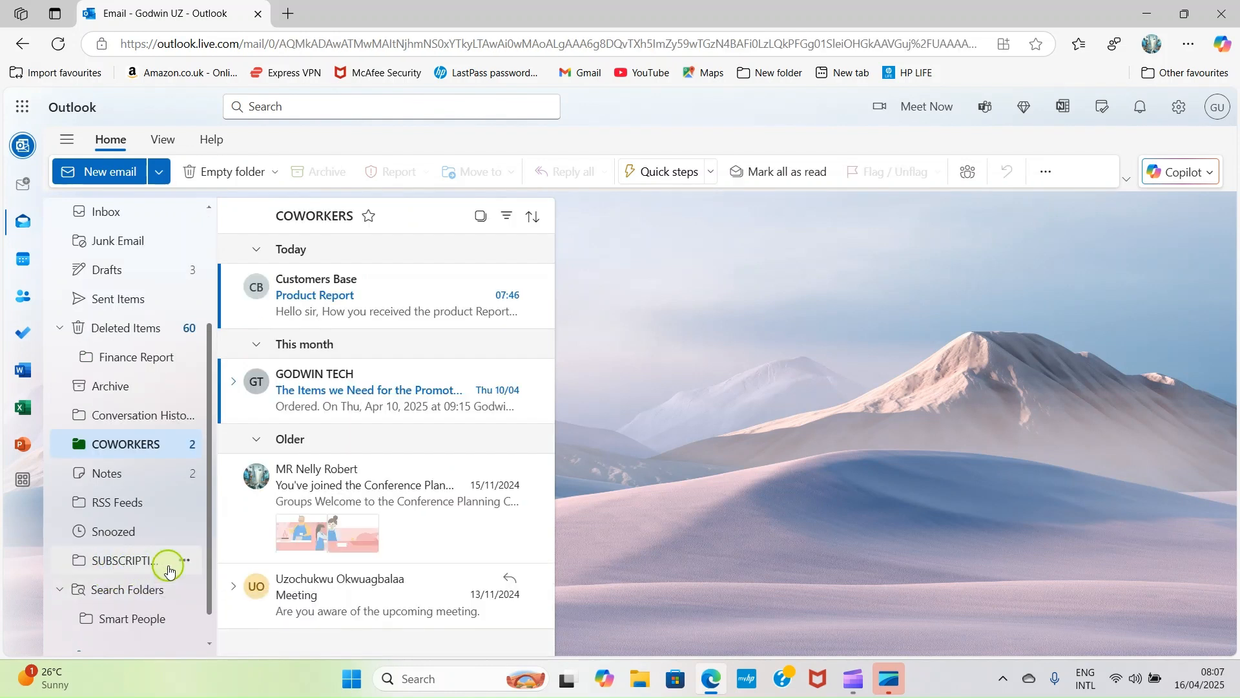
# - Change the SUBSCRIPTIONS folder's colour to red and open the folder
pyautogui.click(186, 562)
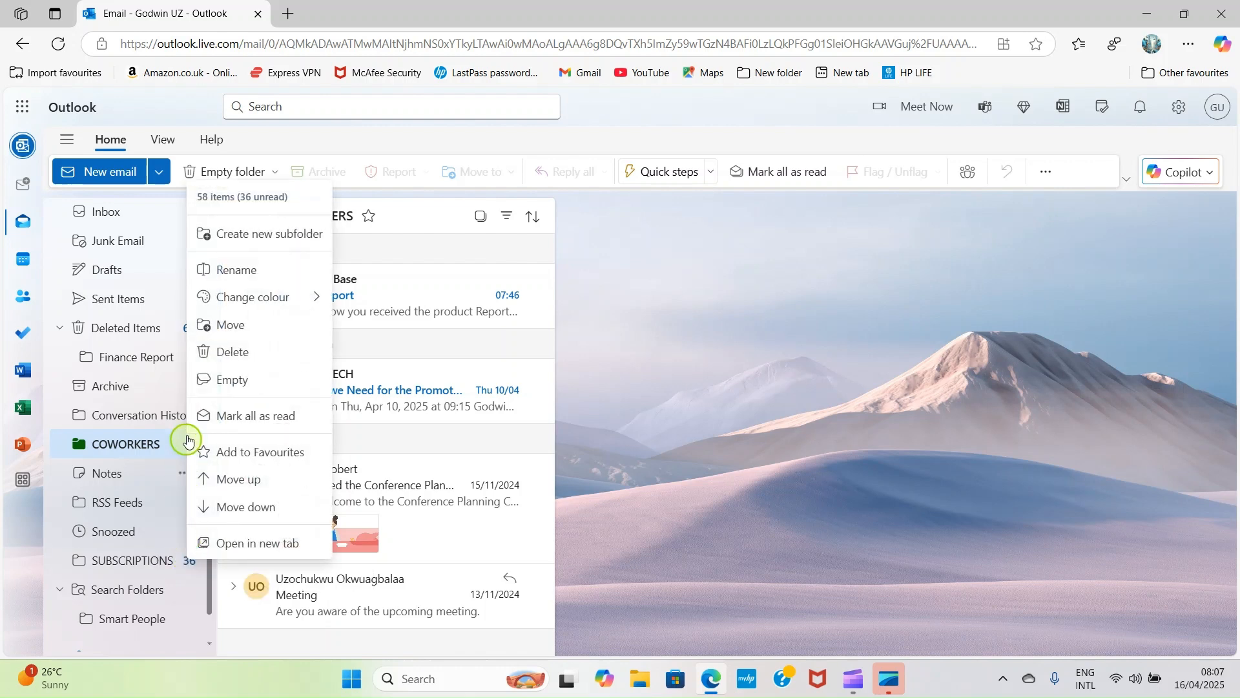
pyautogui.moveTo(288, 298)
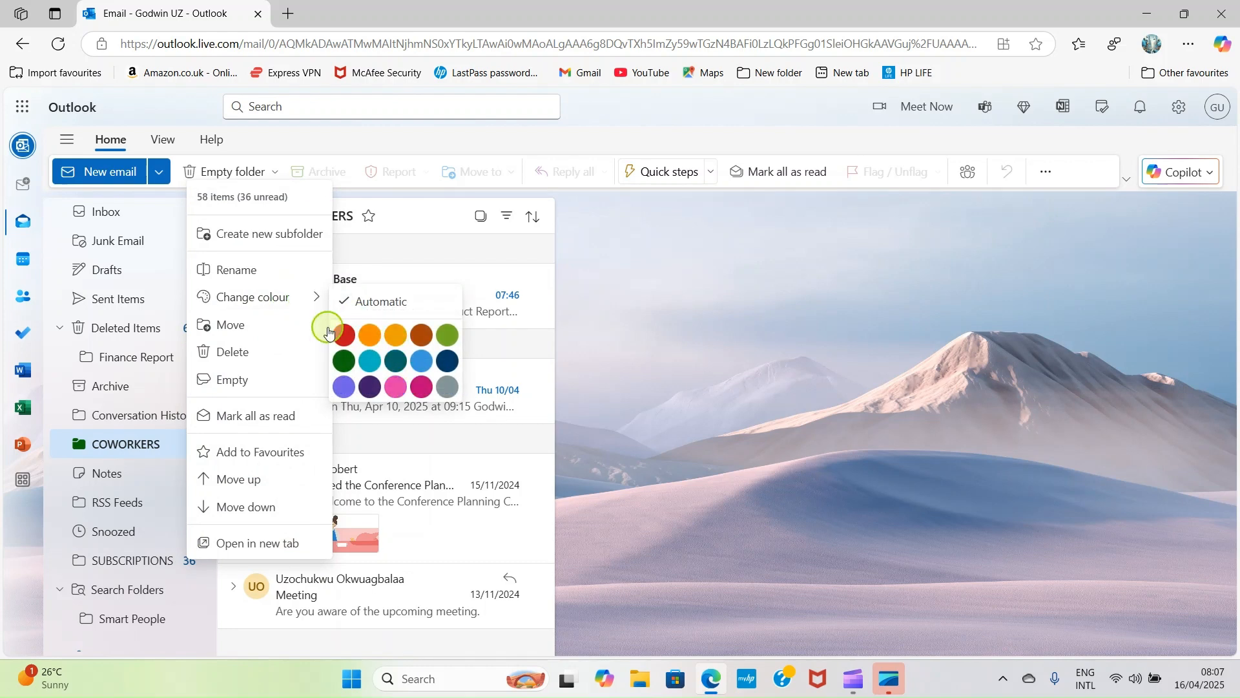
pyautogui.click(350, 341)
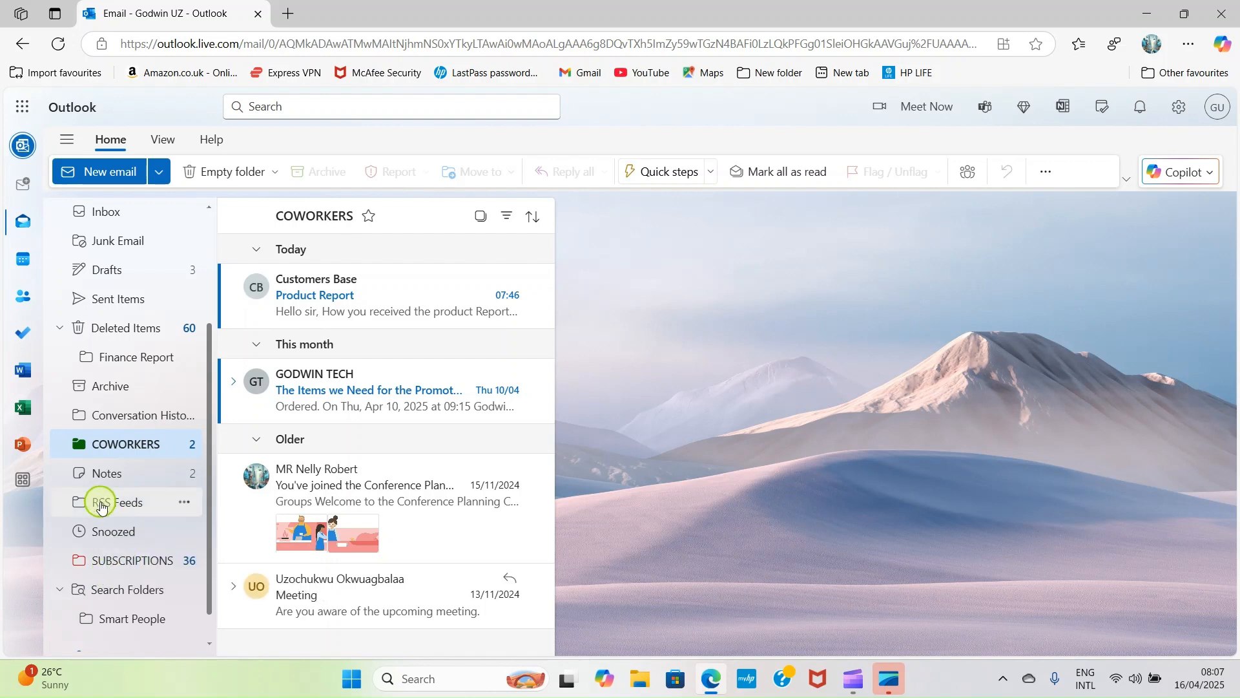
pyautogui.click(117, 567)
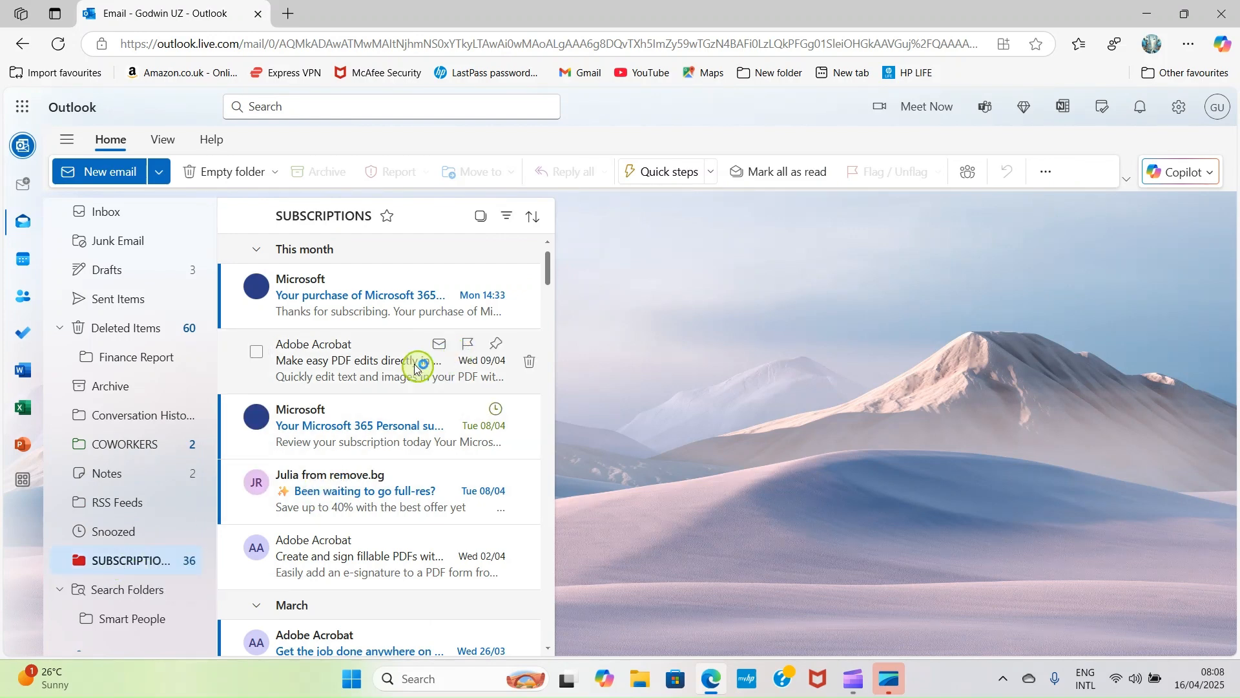
# - Move the Microsoft email "Your purchase of Microsoft 365" dated Mon 14:33 from the SUBSCRIPTIONS folder to the Inbox
pyautogui.scroll(-3, 342, 415)
pyautogui.scroll(-5, 346, 446)
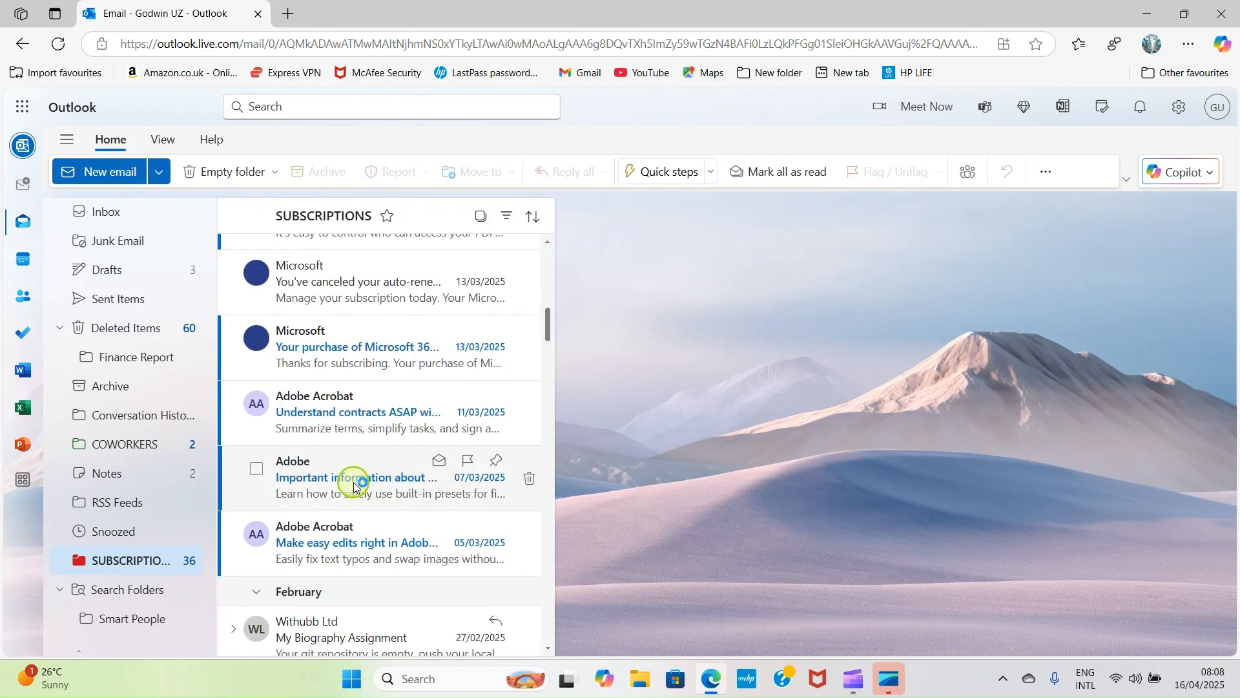
pyautogui.scroll(8, 354, 476)
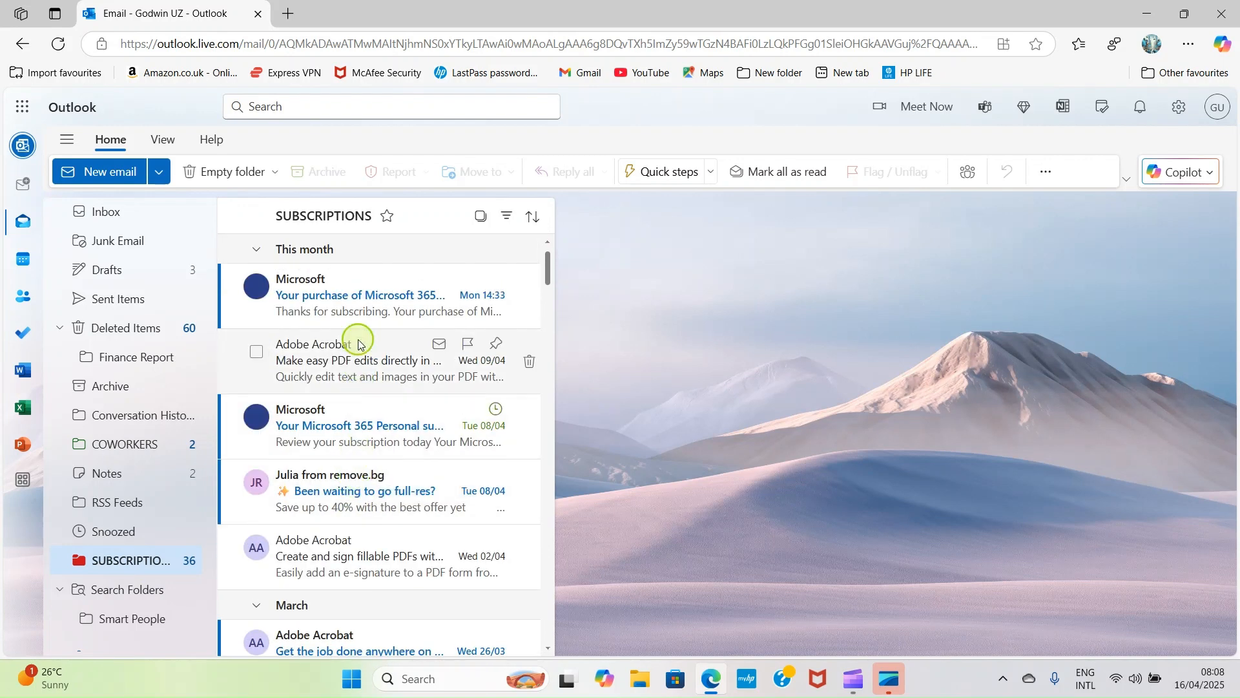
pyautogui.rightClick(390, 301)
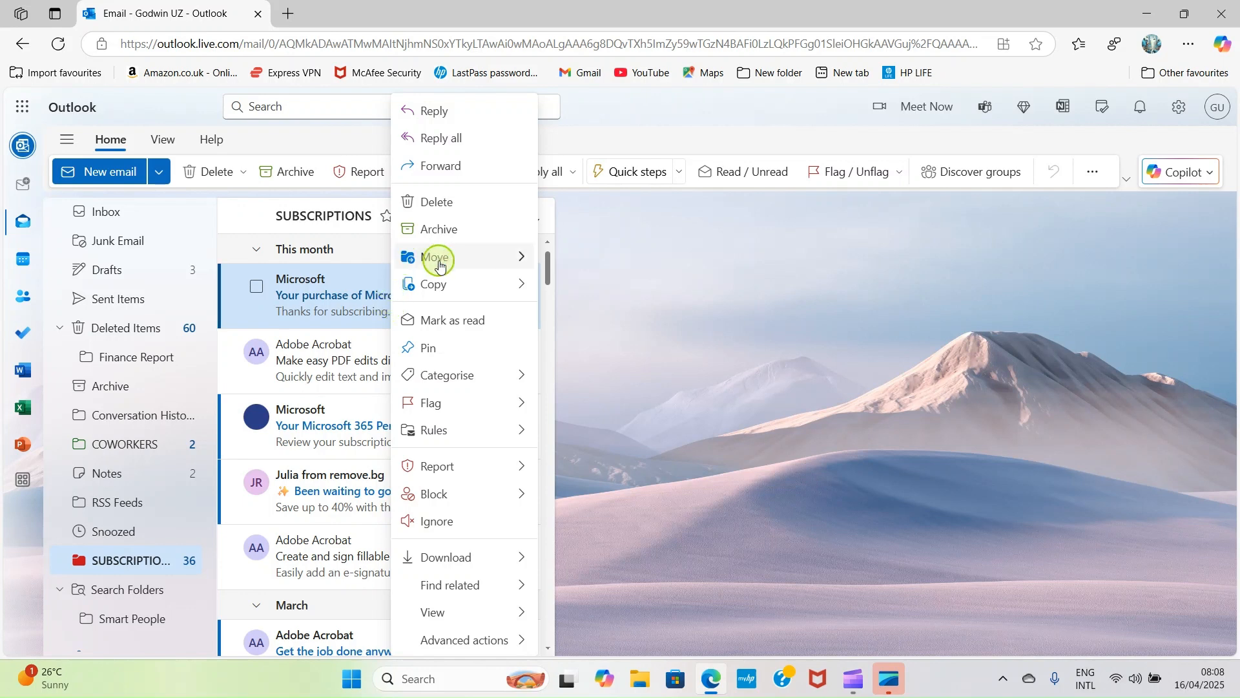
pyautogui.click(521, 258)
pyautogui.click(522, 258)
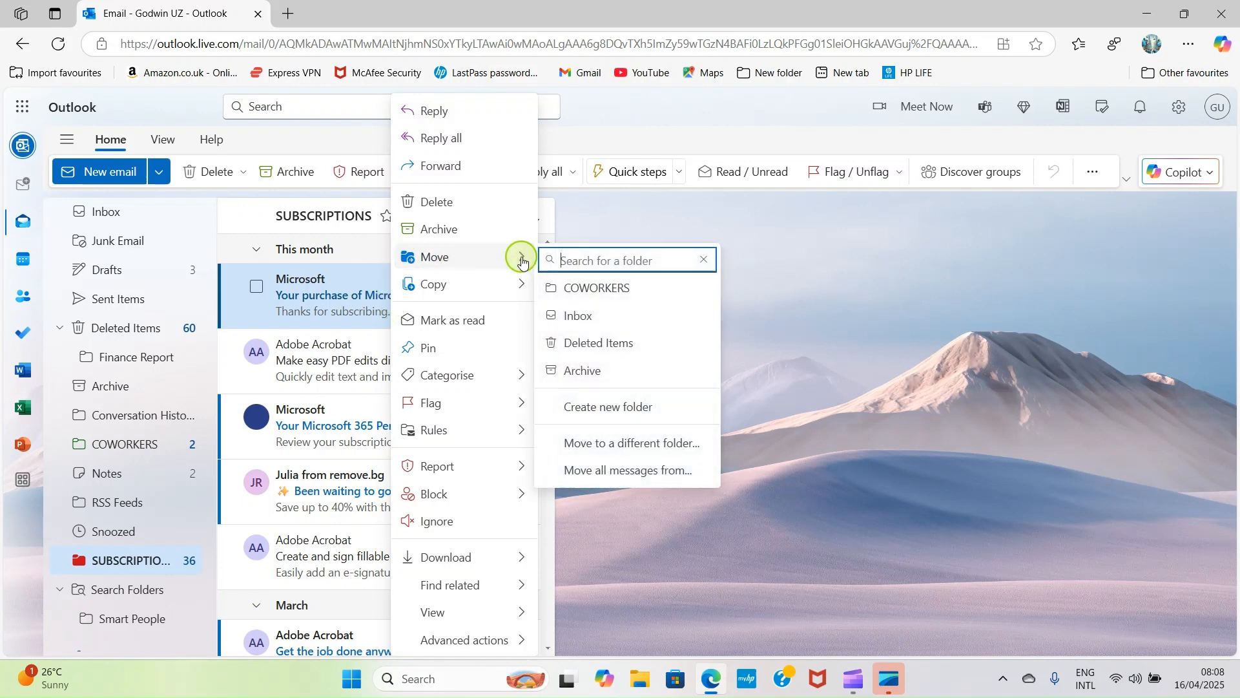
pyautogui.click(585, 318)
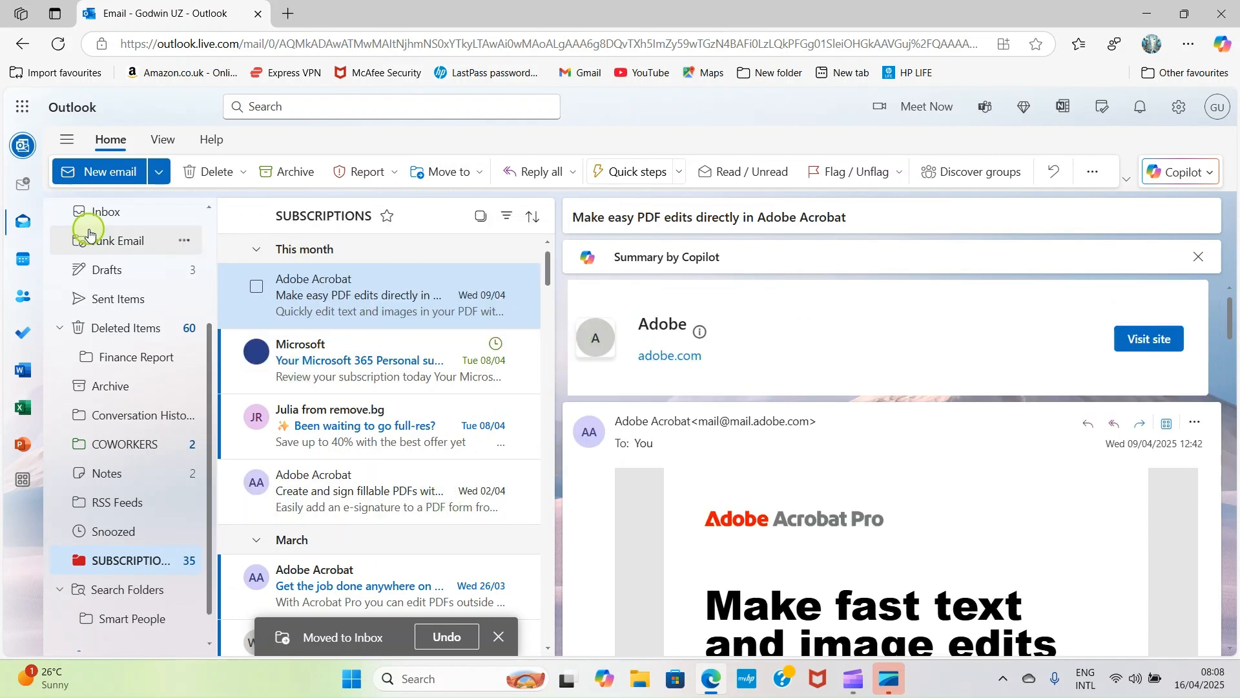
# - Open the Inbox and move the Microsoft 365 purchase email back into the SUBSCRIPTIONS folder
pyautogui.click(100, 213)
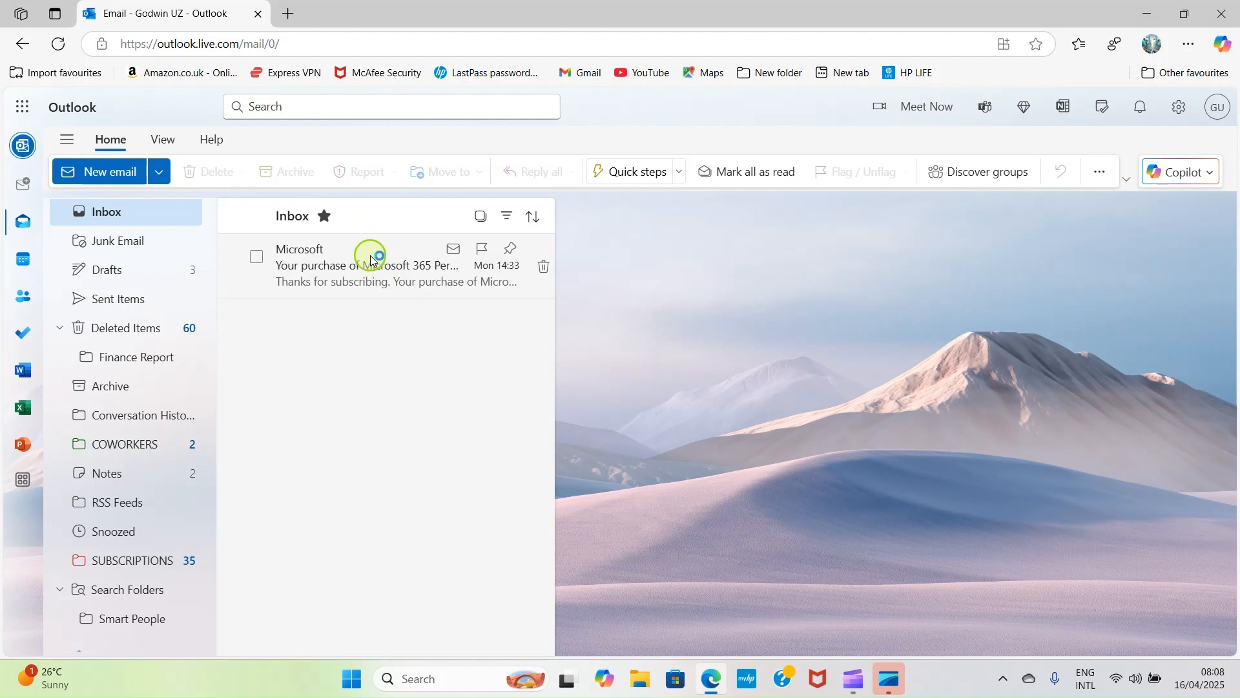
pyautogui.moveTo(372, 261); pyautogui.dragTo(153, 562)
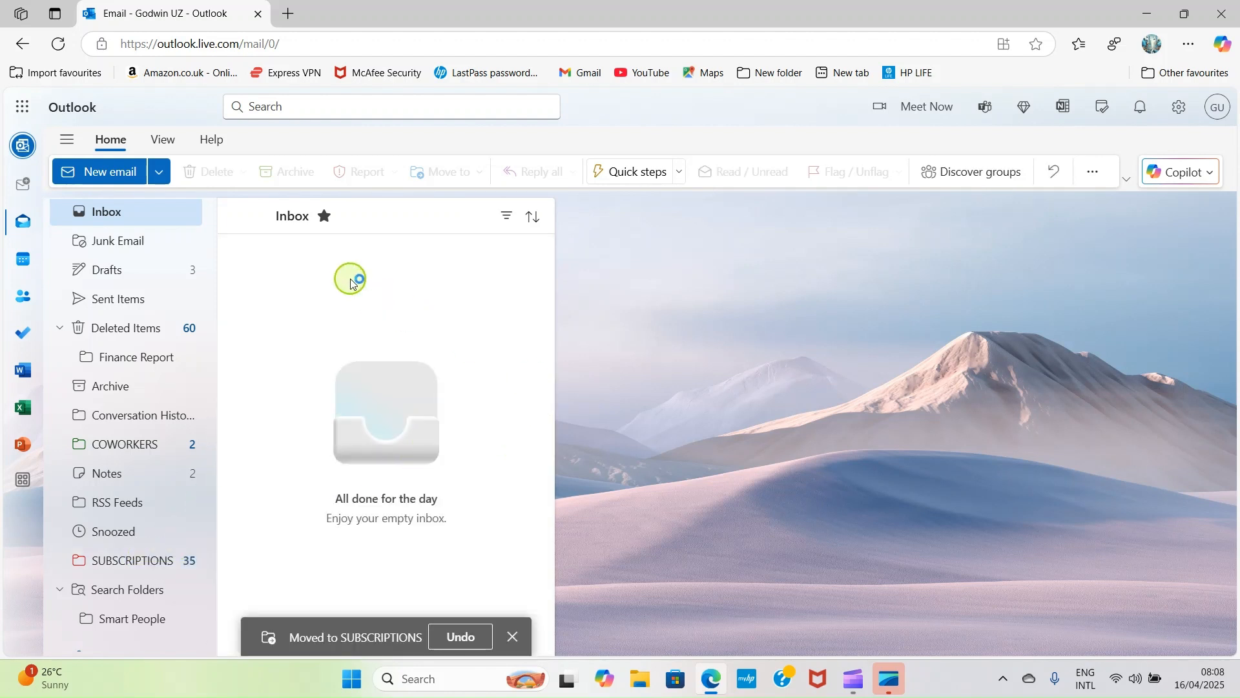